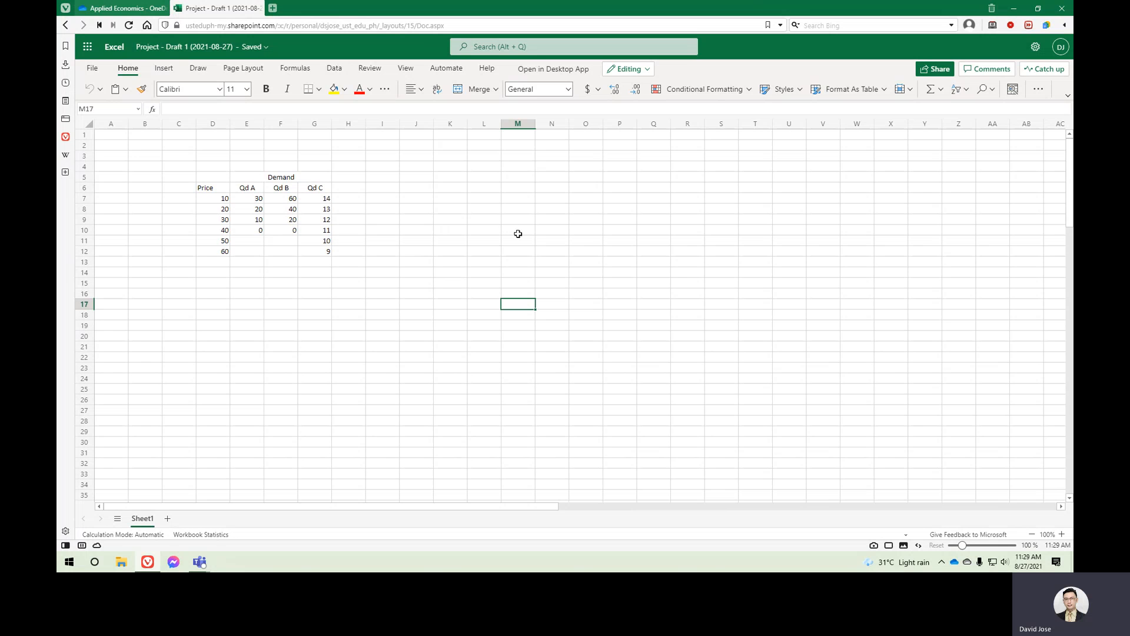
- Make the Price column bold, from its header through its values (D6:D12)
left_click(514, 240)
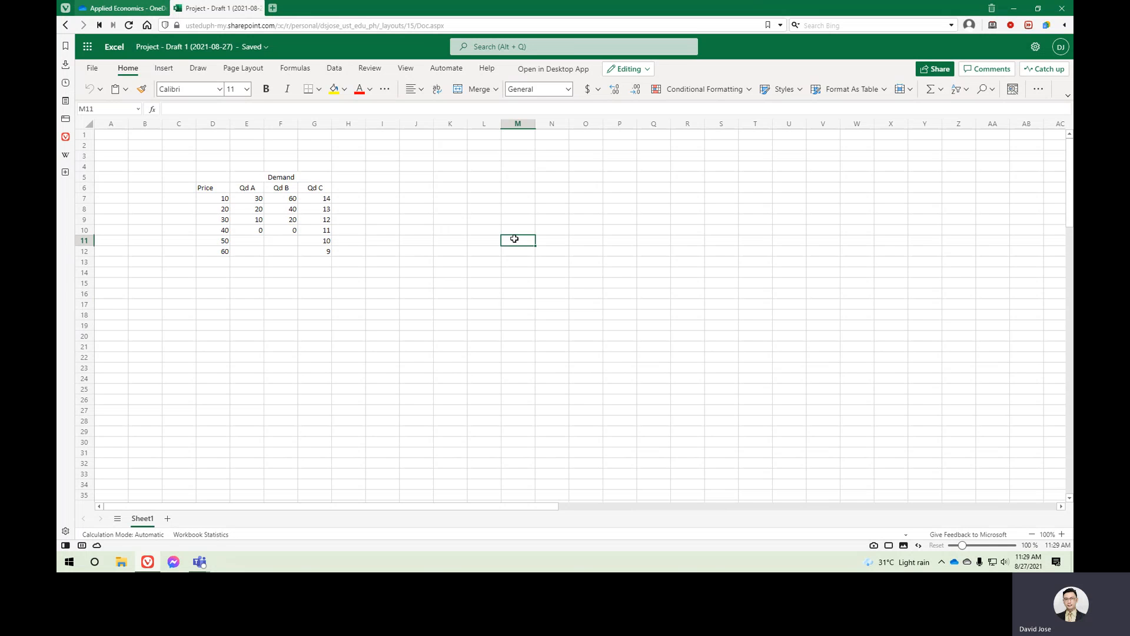
left_click_drag(214, 190, 213, 246)
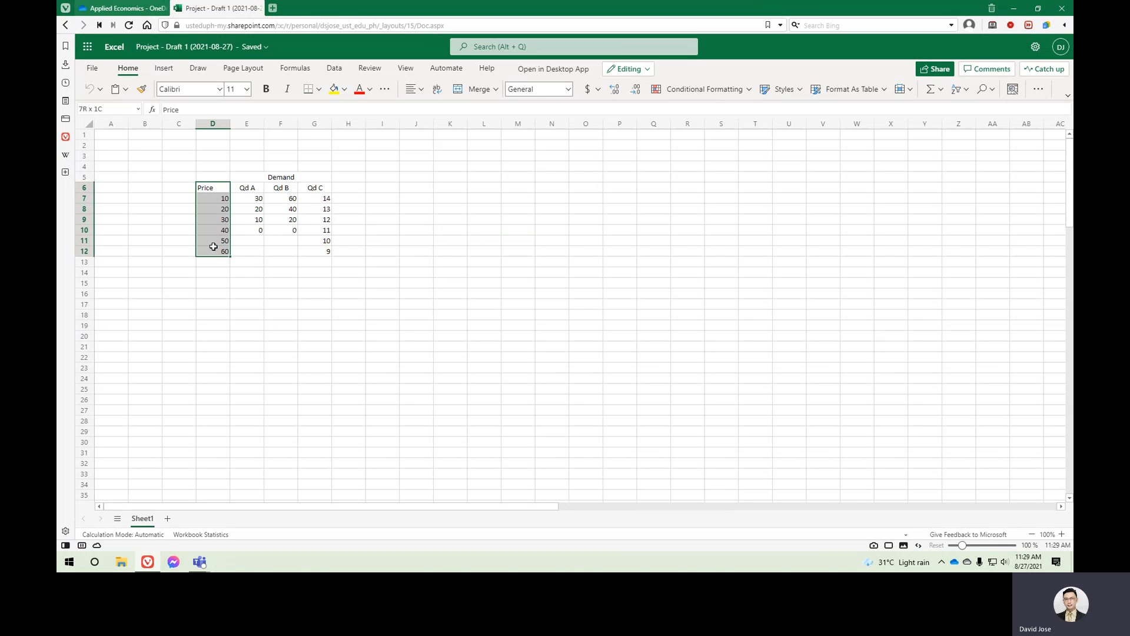
key("ctrl+b")
left_click(348, 261)
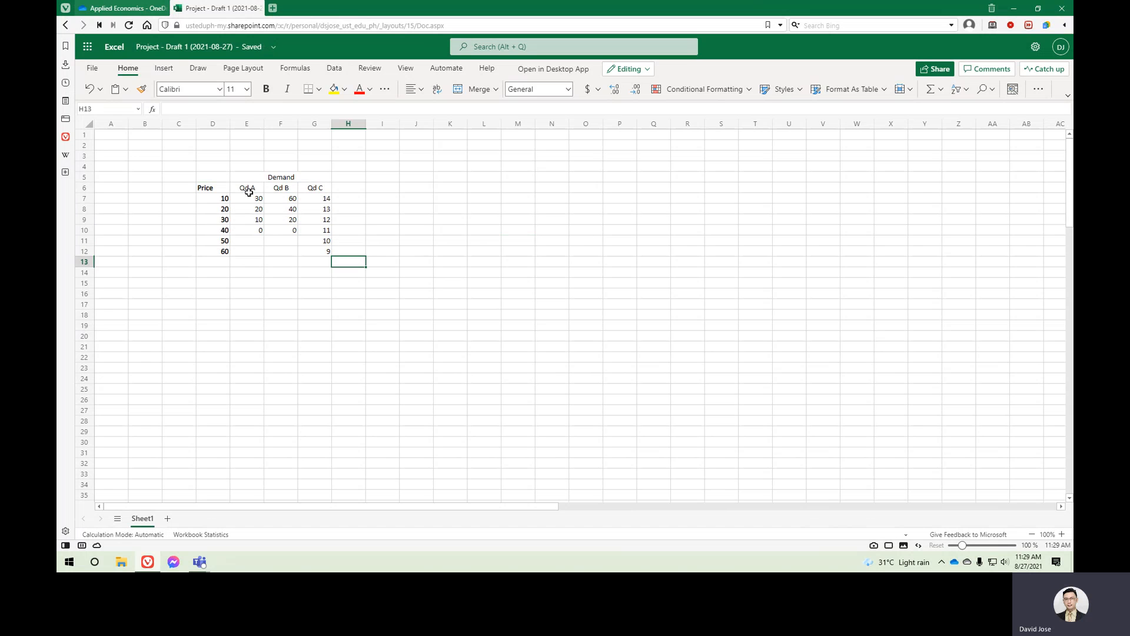
- Make the Qd A, Qd B and Qd C headers and the Demand title above them bold
left_click_drag(249, 189, 305, 193)
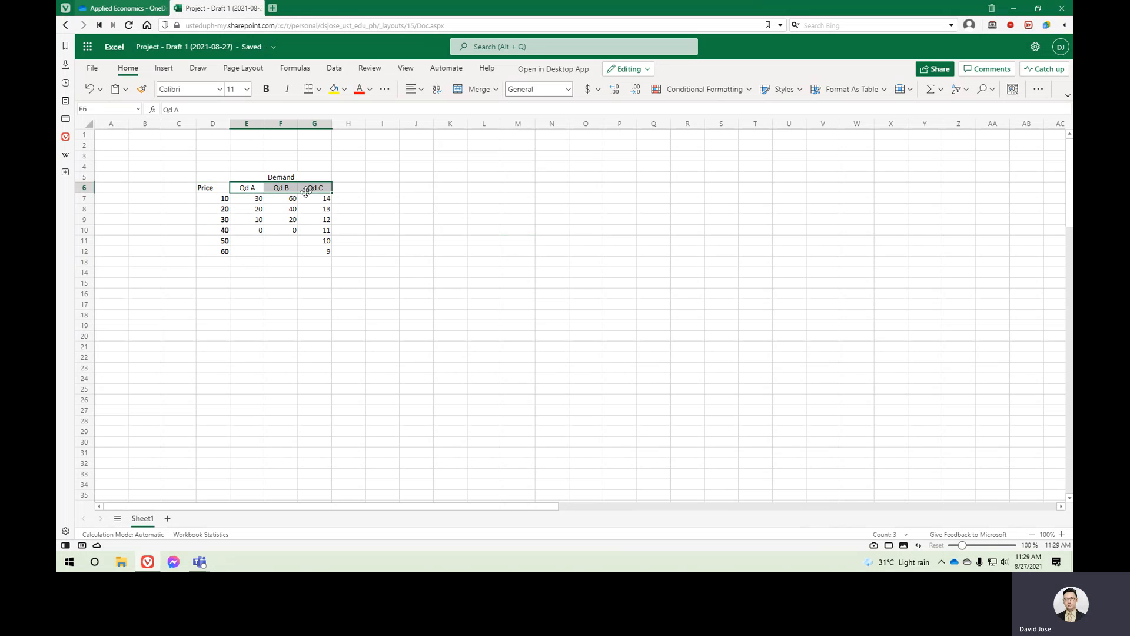
key("ctrl+b")
left_click(414, 210)
left_click(295, 180)
key("ctrl+b")
left_click(380, 272)
- Center the demand table's two heading rows, D5:G6, horizontally
left_click_drag(221, 189, 318, 178)
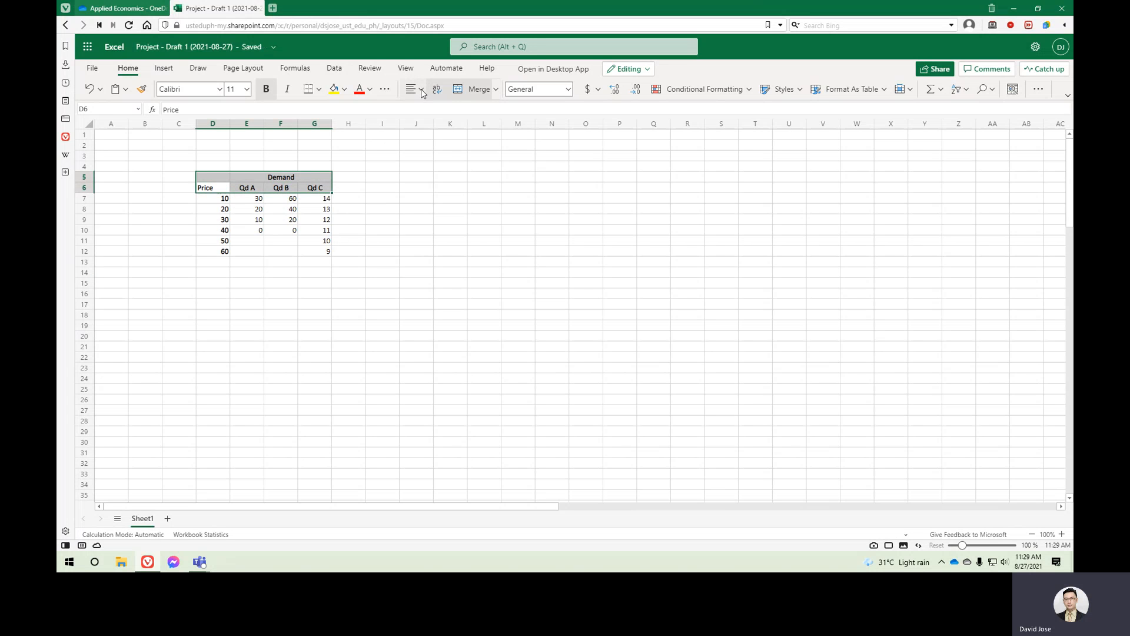
left_click(413, 88)
left_click(437, 147)
left_click(348, 219)
- Center the price values in D7:D12 horizontally
left_click_drag(217, 199, 219, 253)
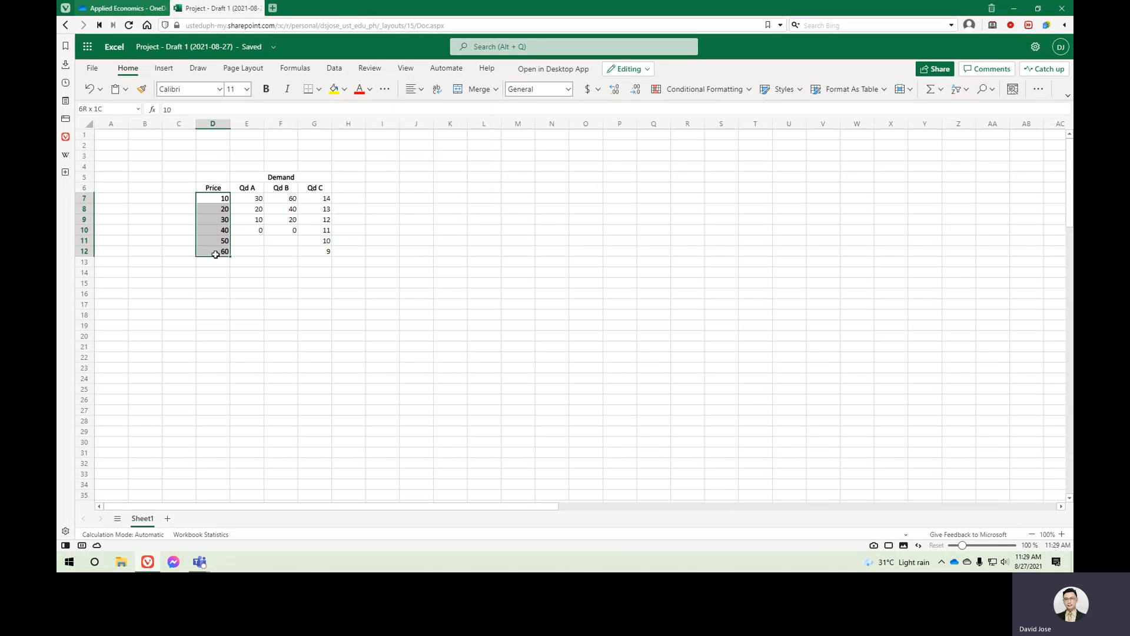
left_click(414, 91)
left_click(436, 156)
left_click(413, 91)
left_click(432, 132)
left_click(348, 239)
left_click(439, 209)
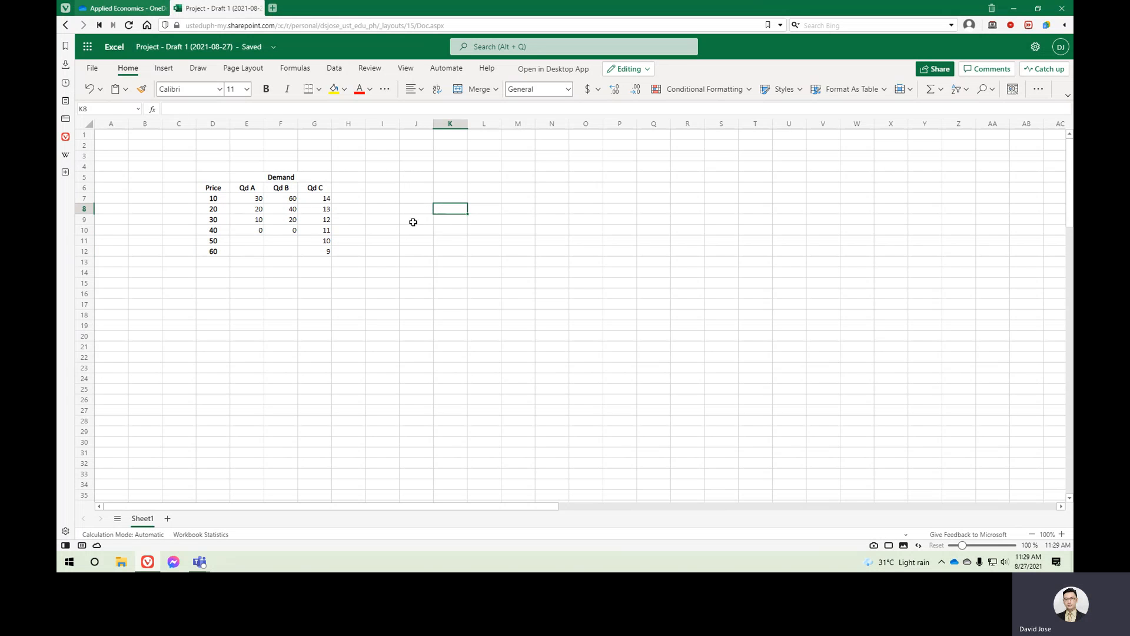
- Examine the demand table and its Qd A, Qd B and Qd C quantity columns
left_click_drag(216, 178, 324, 252)
left_click(380, 241)
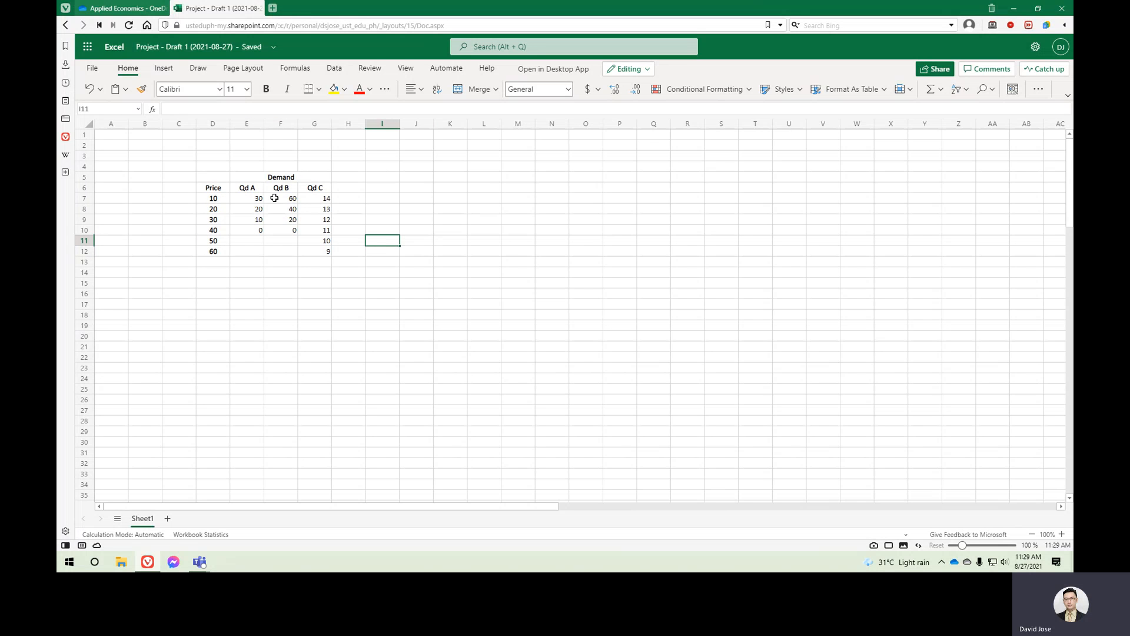
left_click(257, 197)
left_click(430, 250)
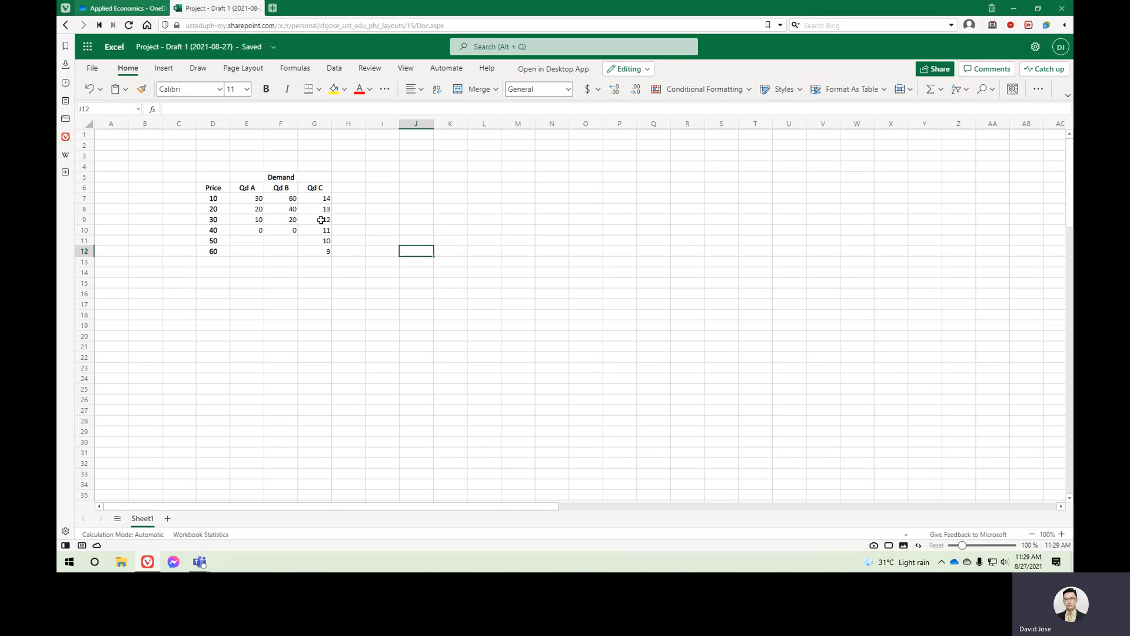
key("Up")
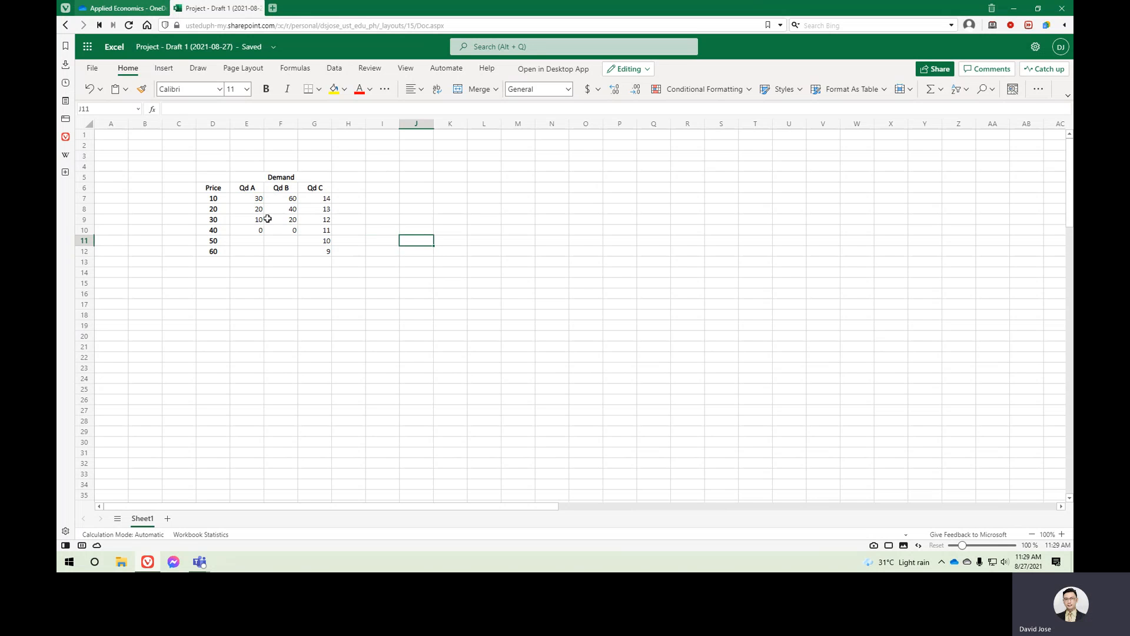
left_click(255, 190)
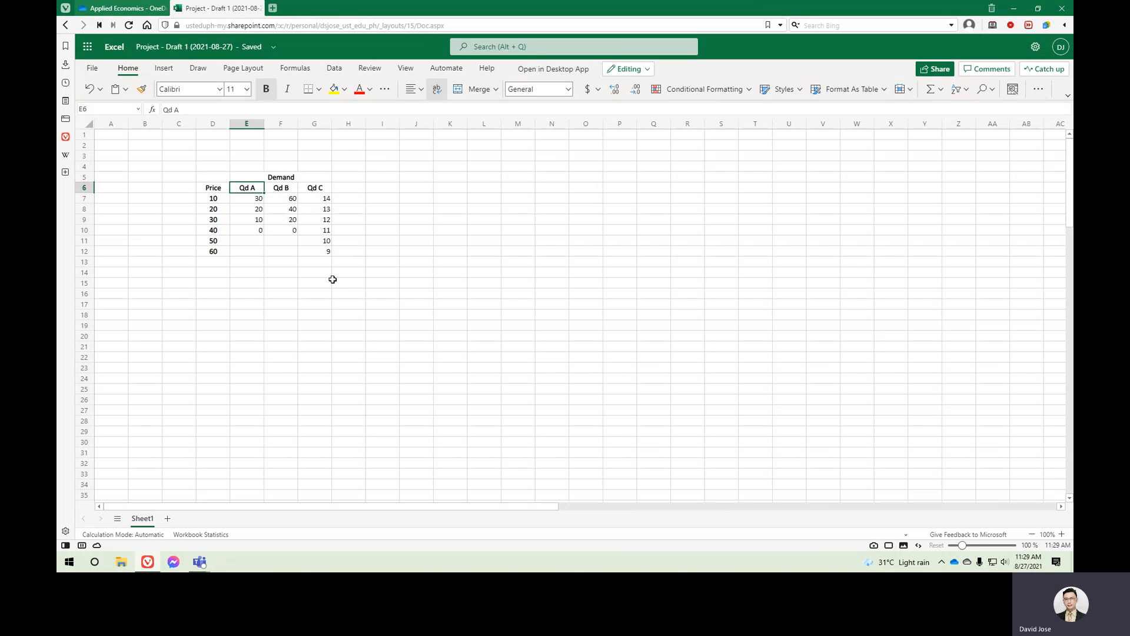
left_click(279, 192)
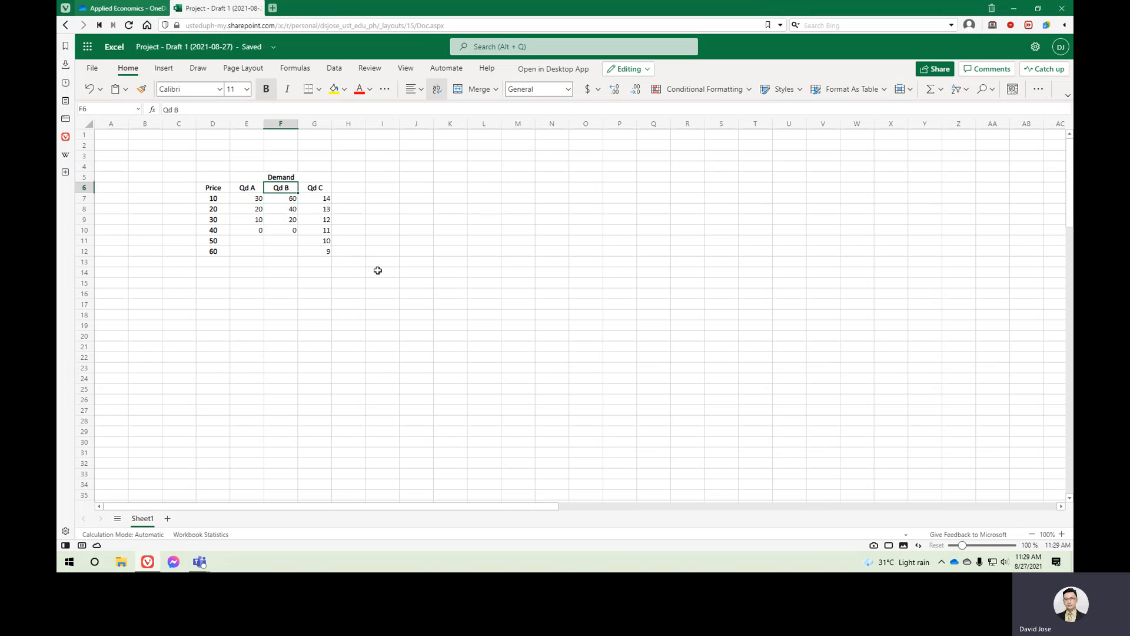
left_click(324, 191)
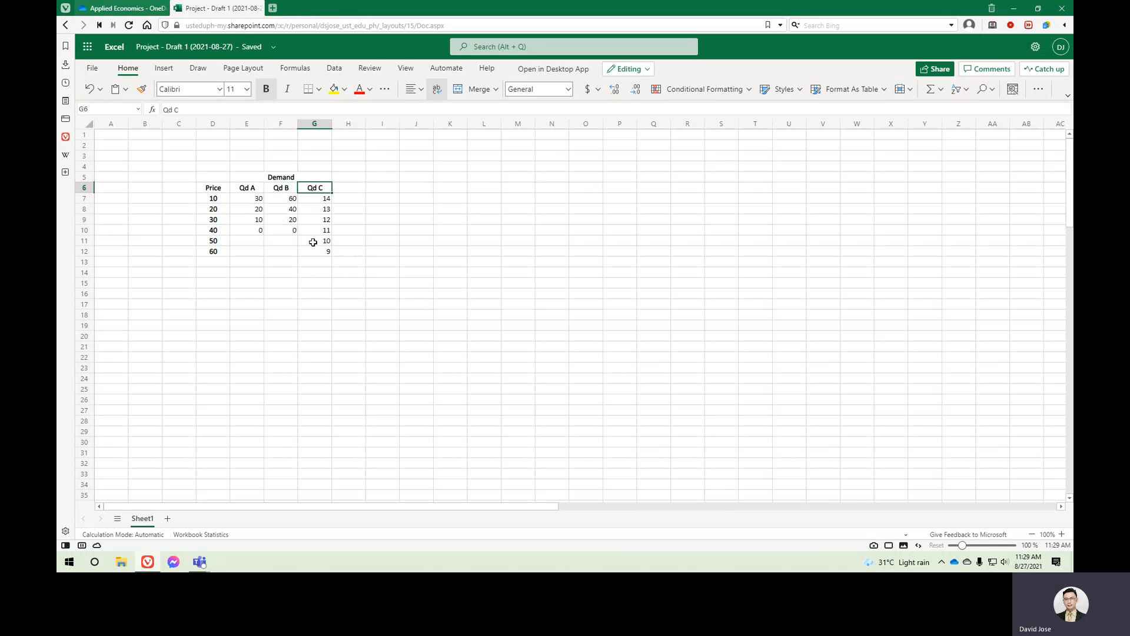
left_click(435, 306)
- Insert a scatter chart from D5:G12 and arrange it beside the table at a taller size
left_click_drag(218, 178, 313, 250)
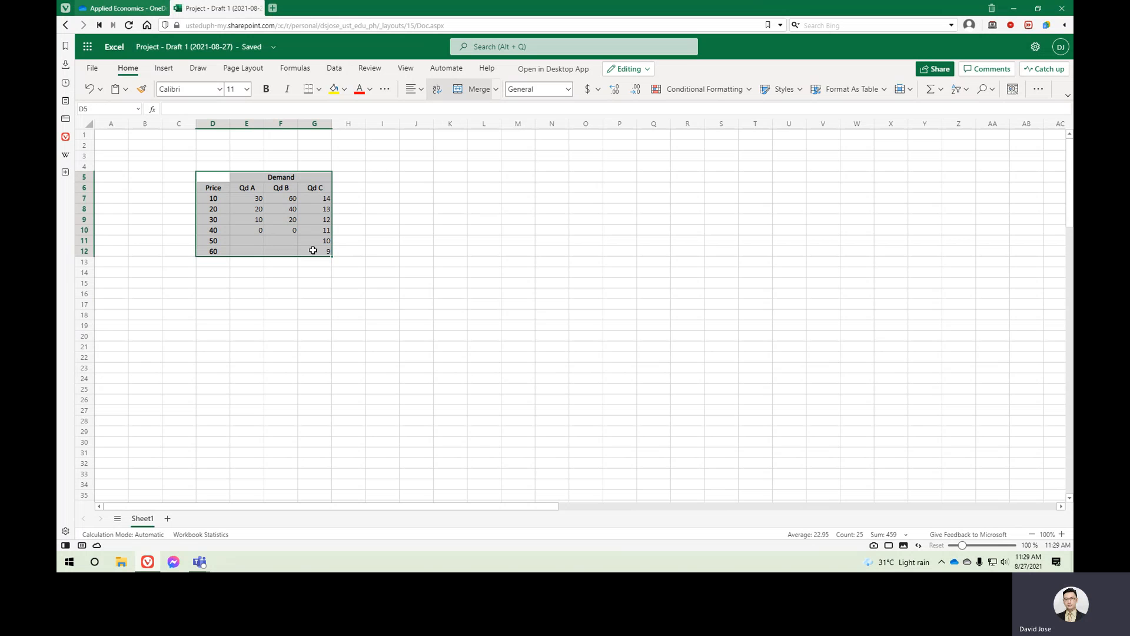
left_click(160, 70)
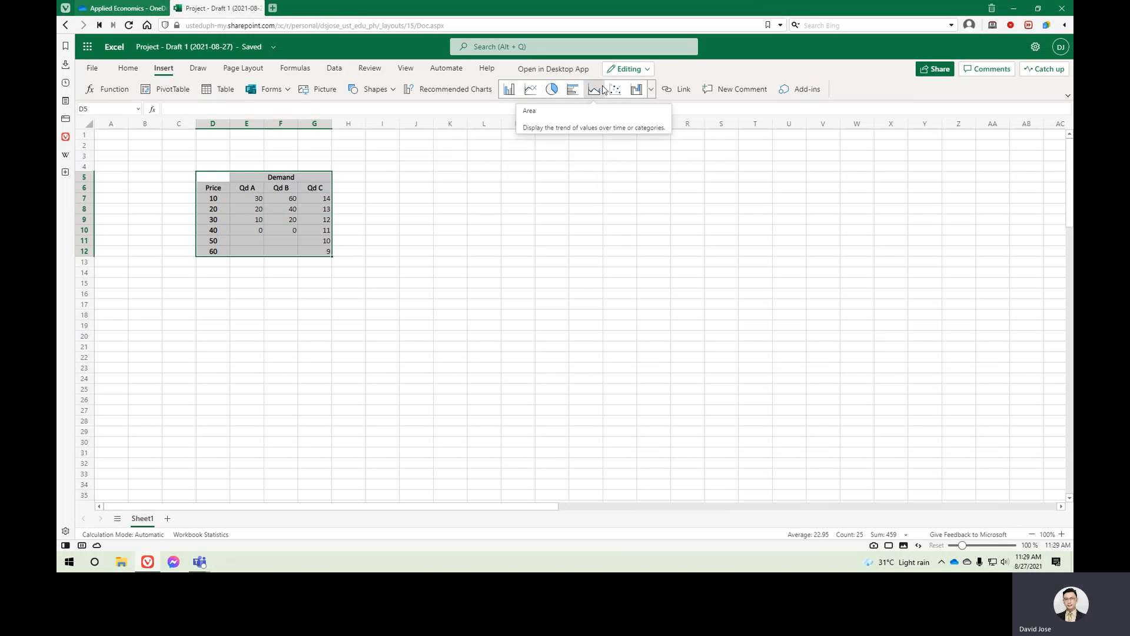
left_click(620, 91)
left_click_drag(618, 229, 587, 159)
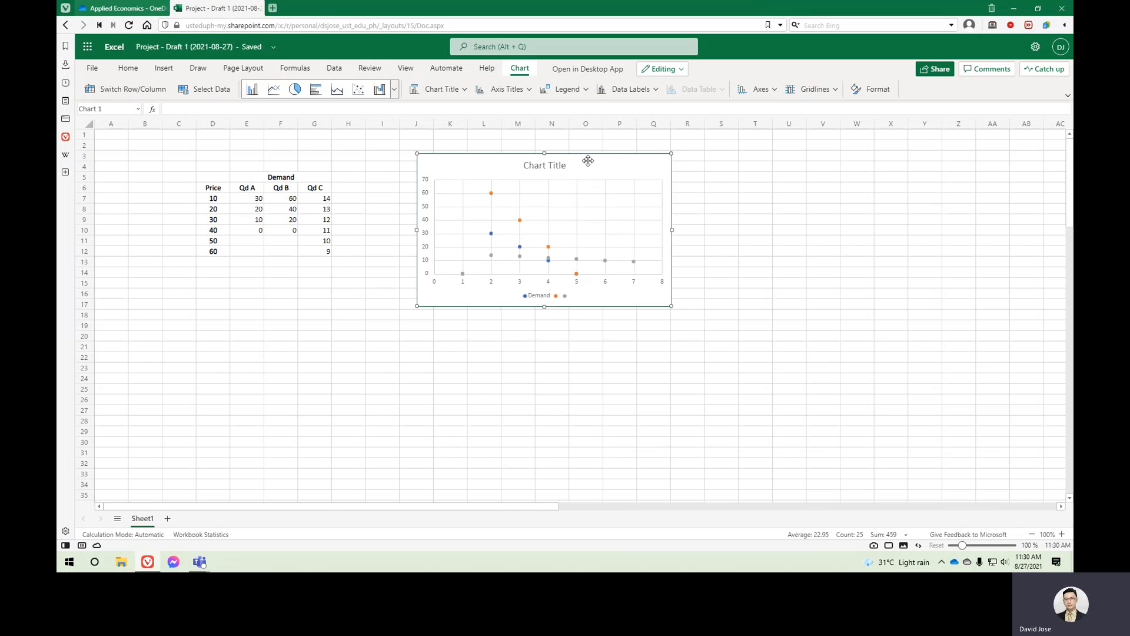
left_click_drag(546, 305, 542, 352)
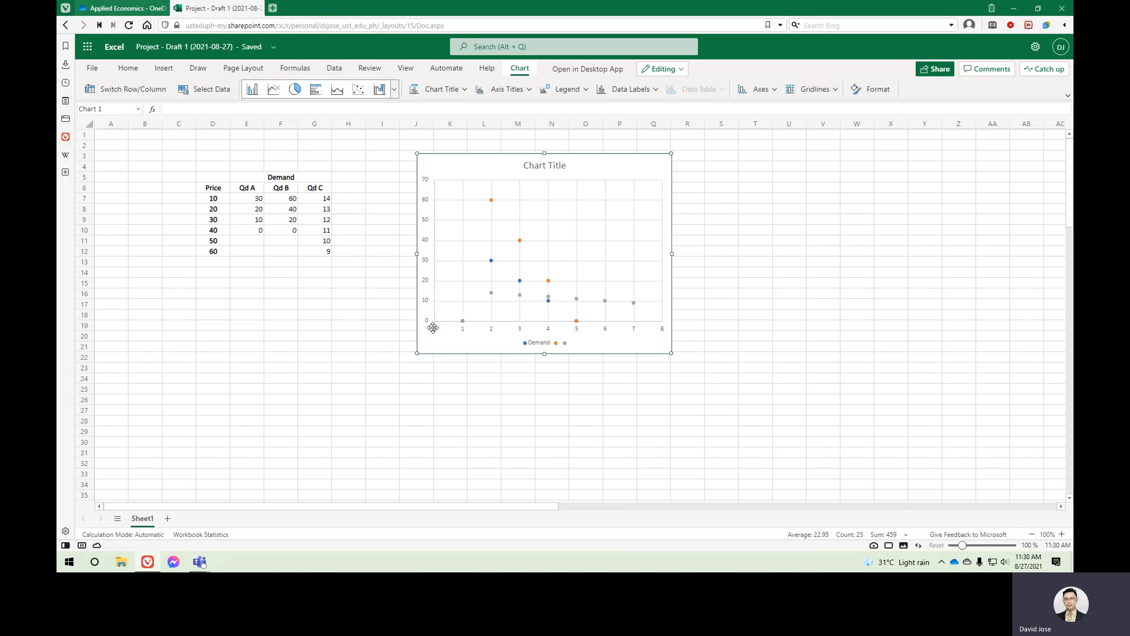
- Examine the scatter chart's axes and check its source data range without changing it
left_click(332, 291)
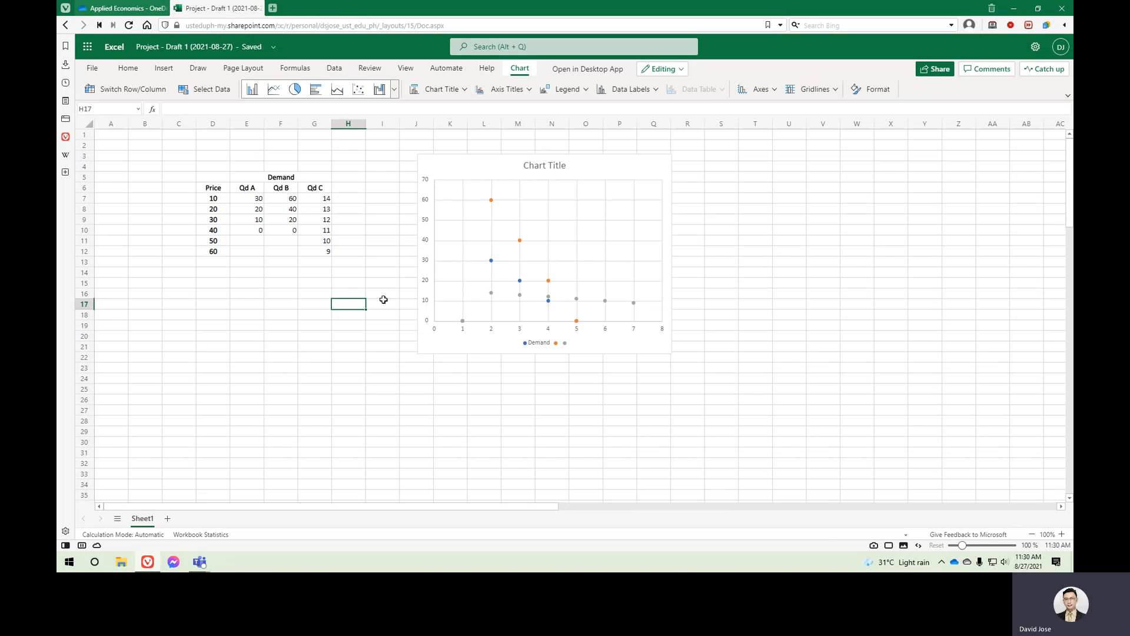
left_click(424, 266)
left_click(459, 332)
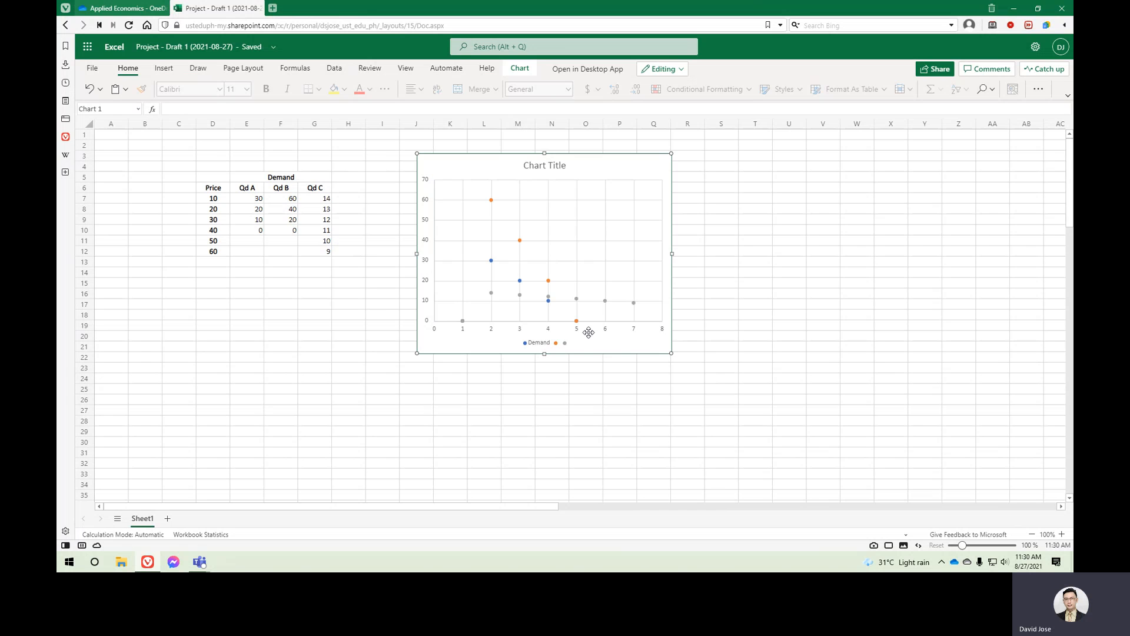
left_click(767, 329)
left_click(621, 161)
left_click(334, 69)
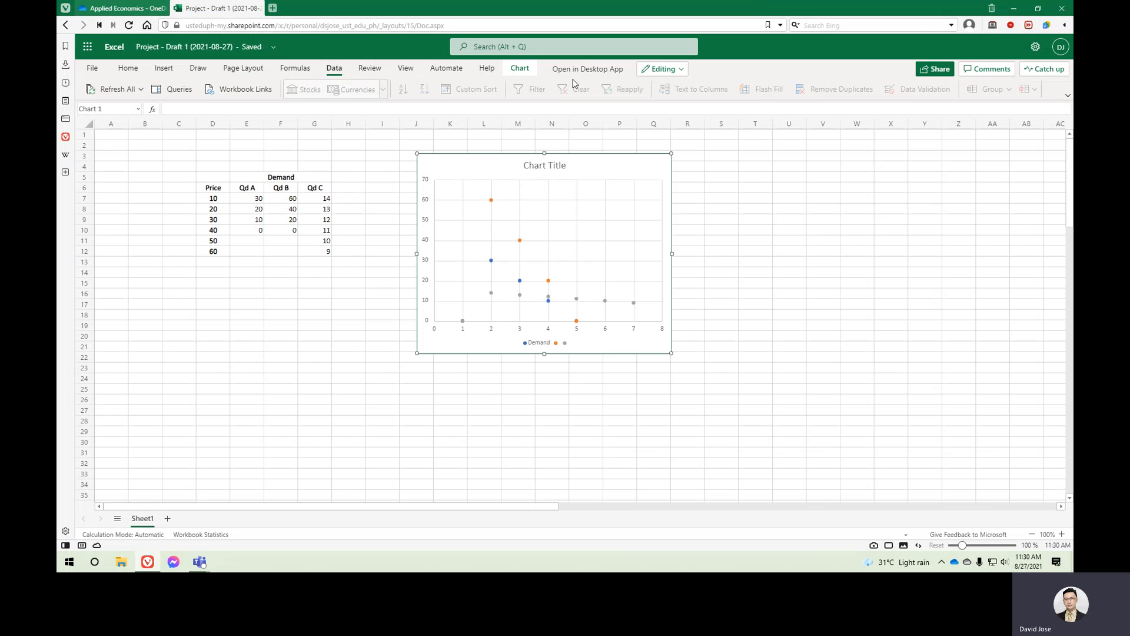
left_click(520, 68)
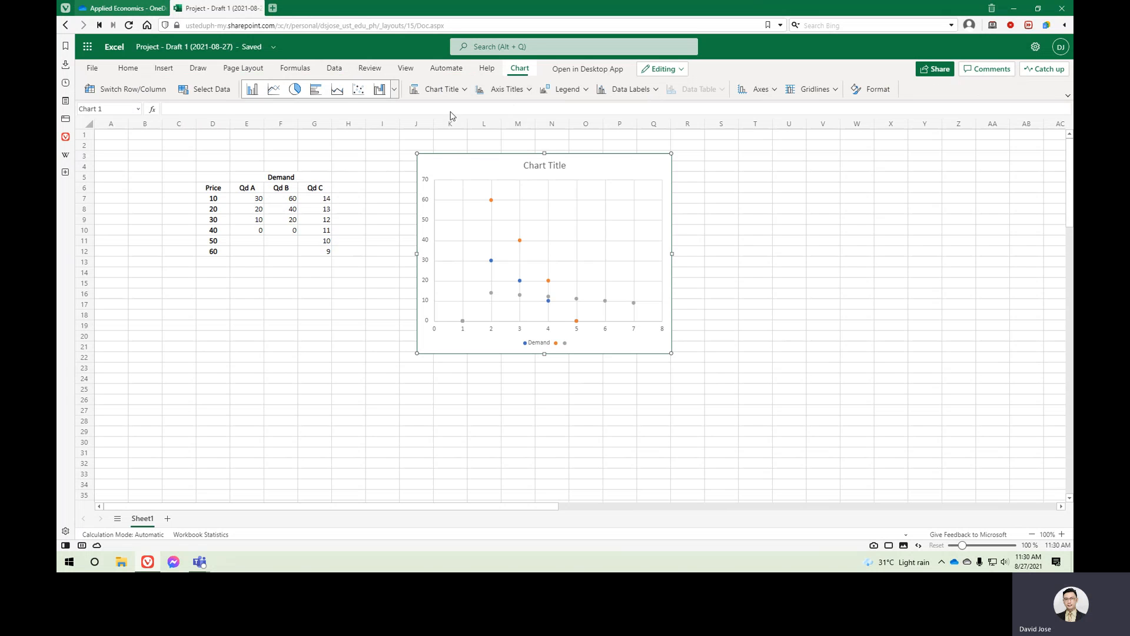
left_click(203, 89)
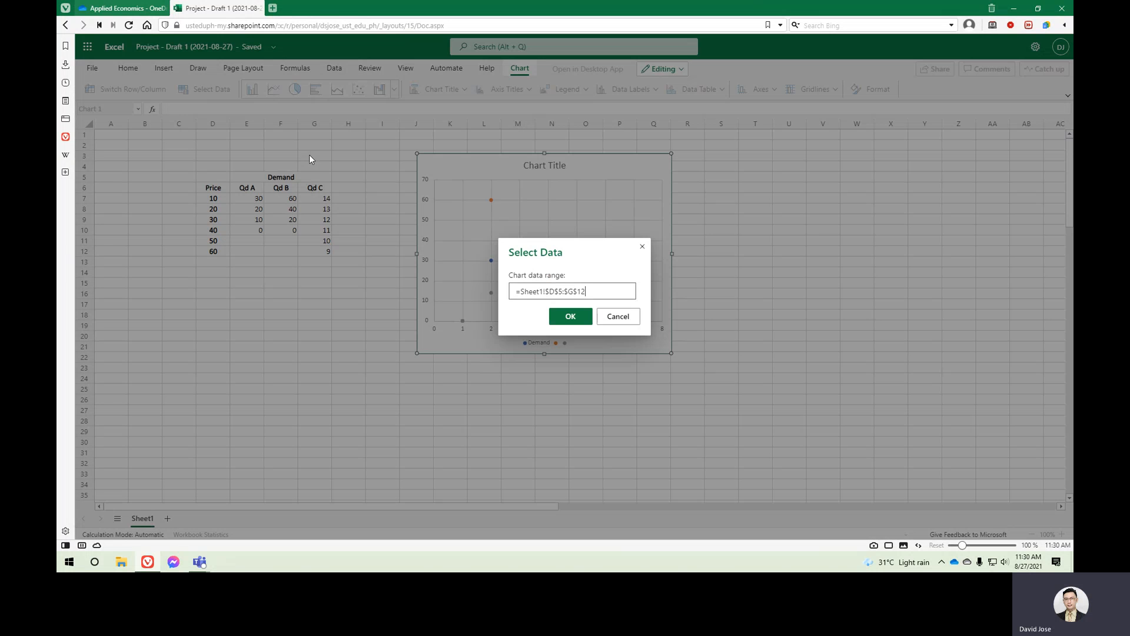
left_click(617, 317)
- Switch the workbook to the desktop Excel app and place the chart closer to the demand table
left_click_drag(607, 170, 716, 177)
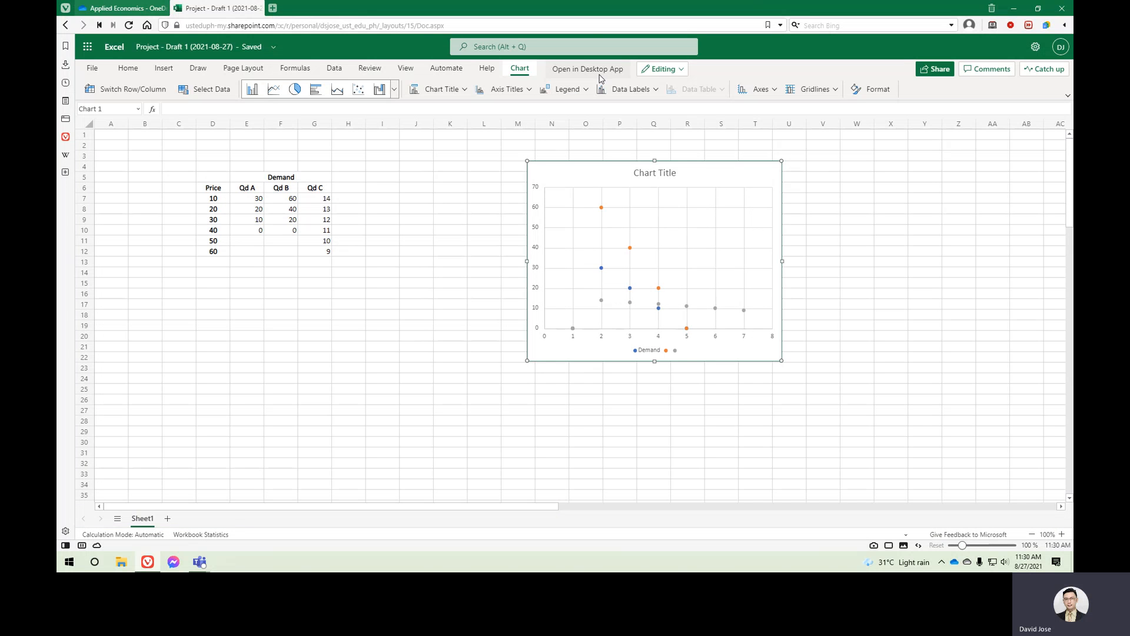
left_click(603, 69)
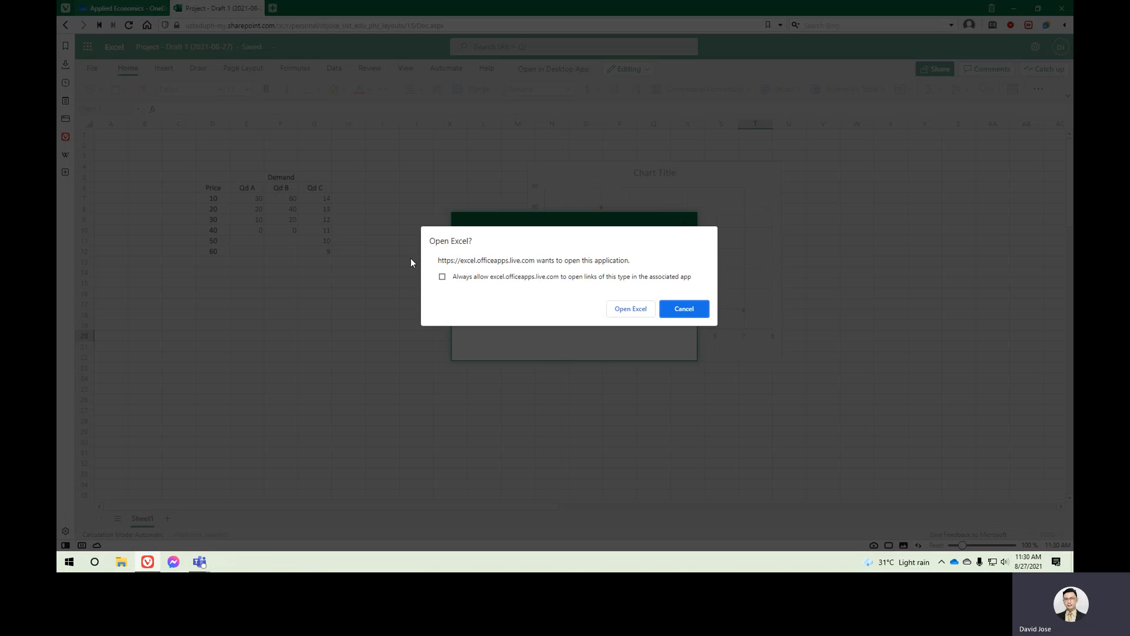
left_click(631, 310)
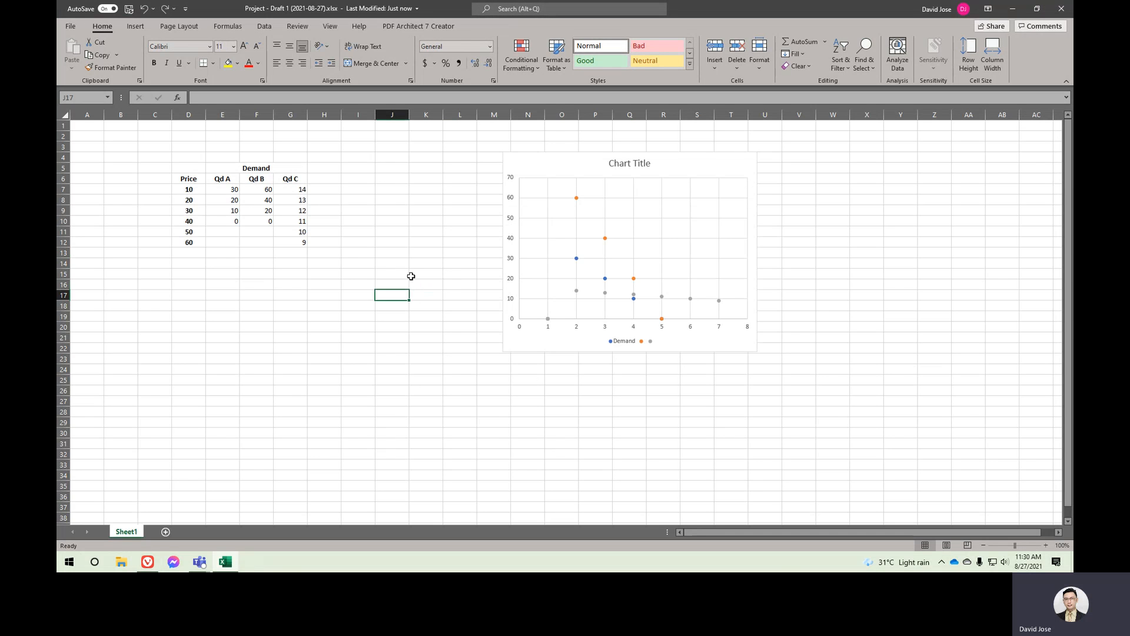
left_click_drag(561, 165, 457, 182)
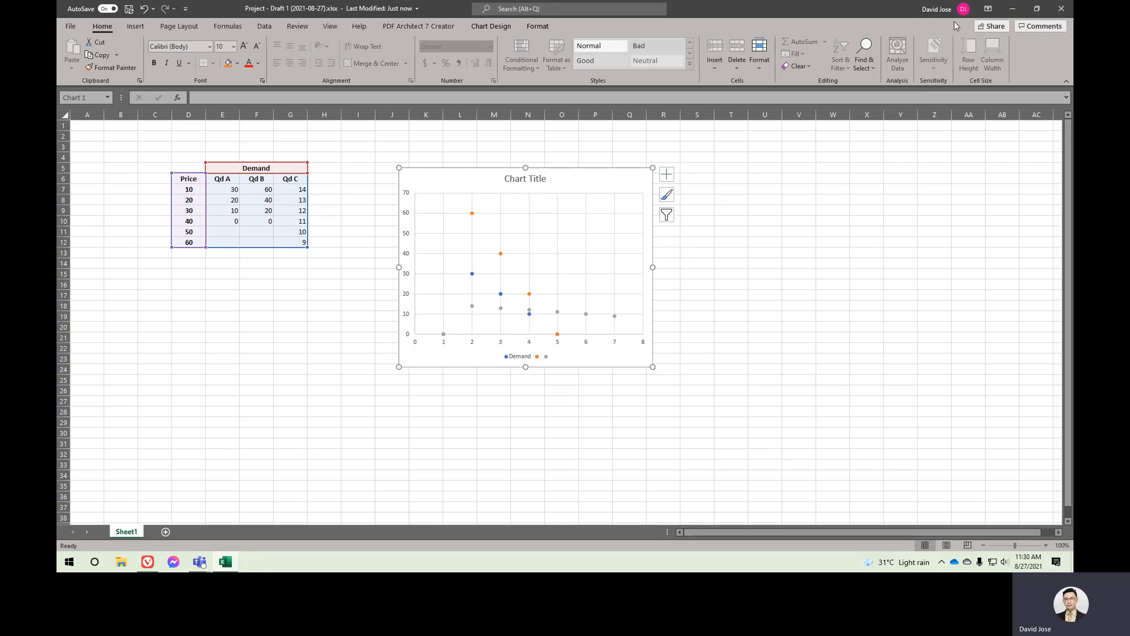
left_click(862, 220)
- In the chart's data source, link the Demand series' name to the Qd A header in cell E6
left_click(581, 188)
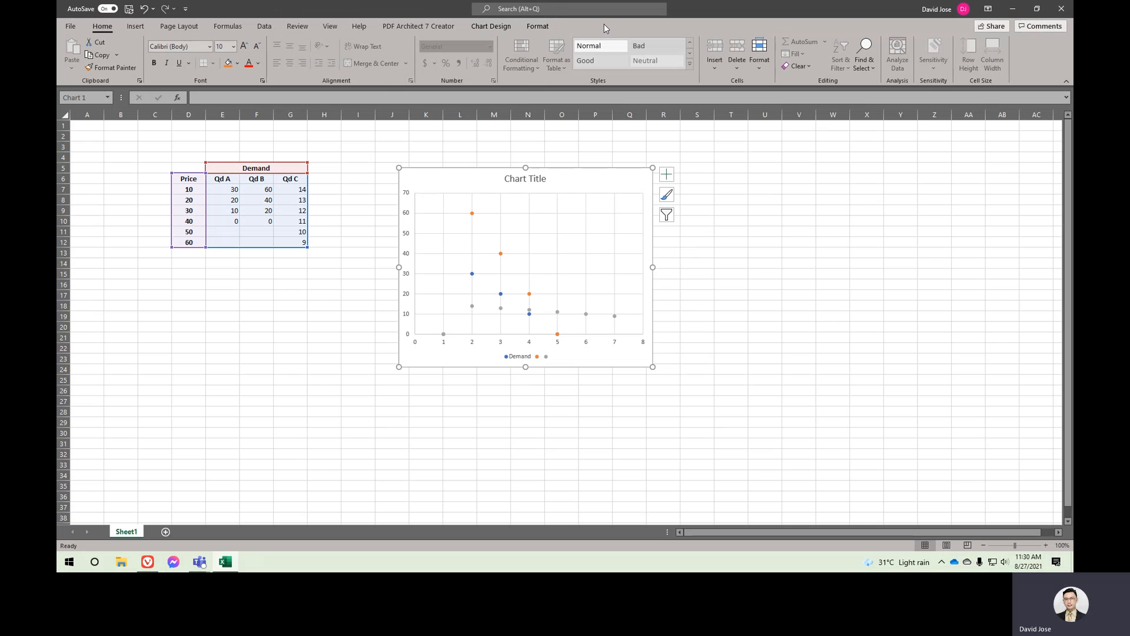
left_click(498, 27)
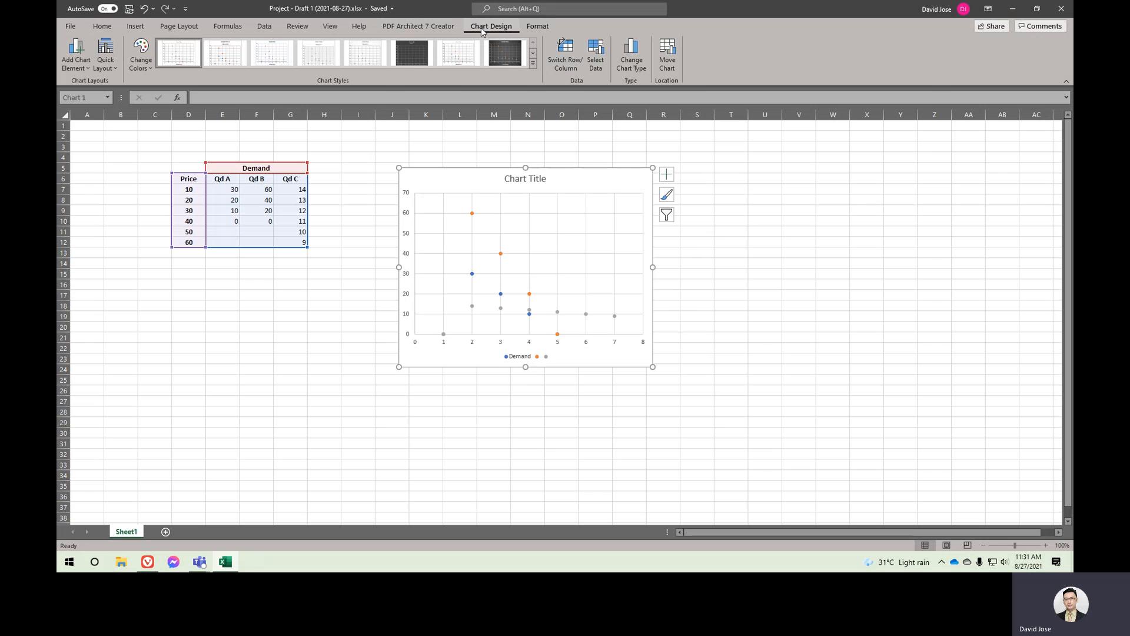
left_click(595, 64)
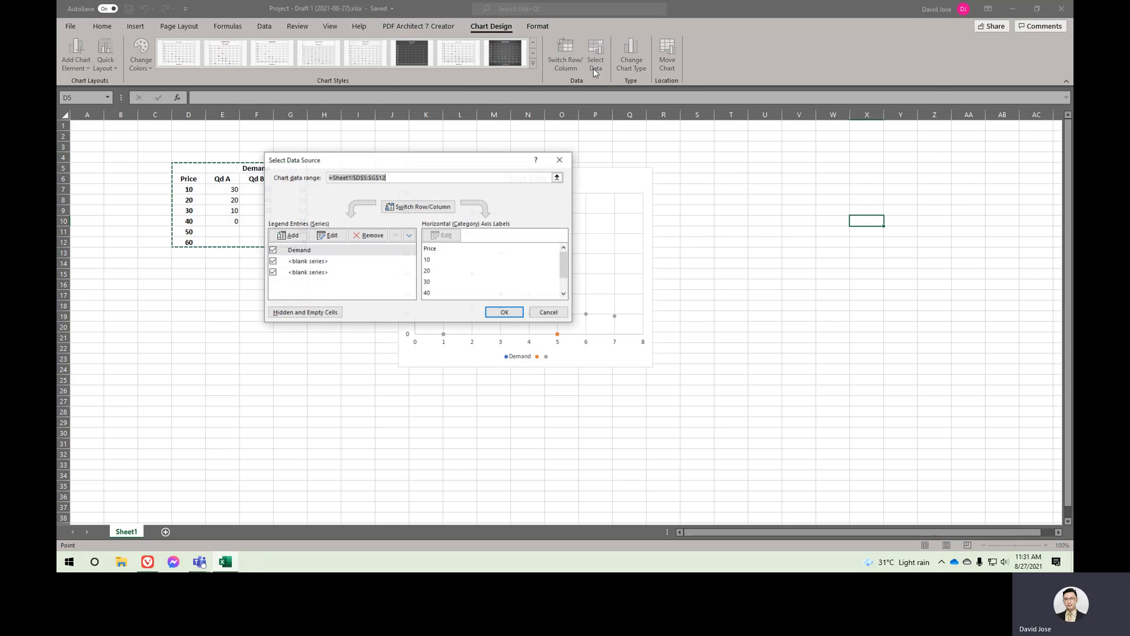
left_click_drag(429, 161, 818, 109)
left_click(686, 199)
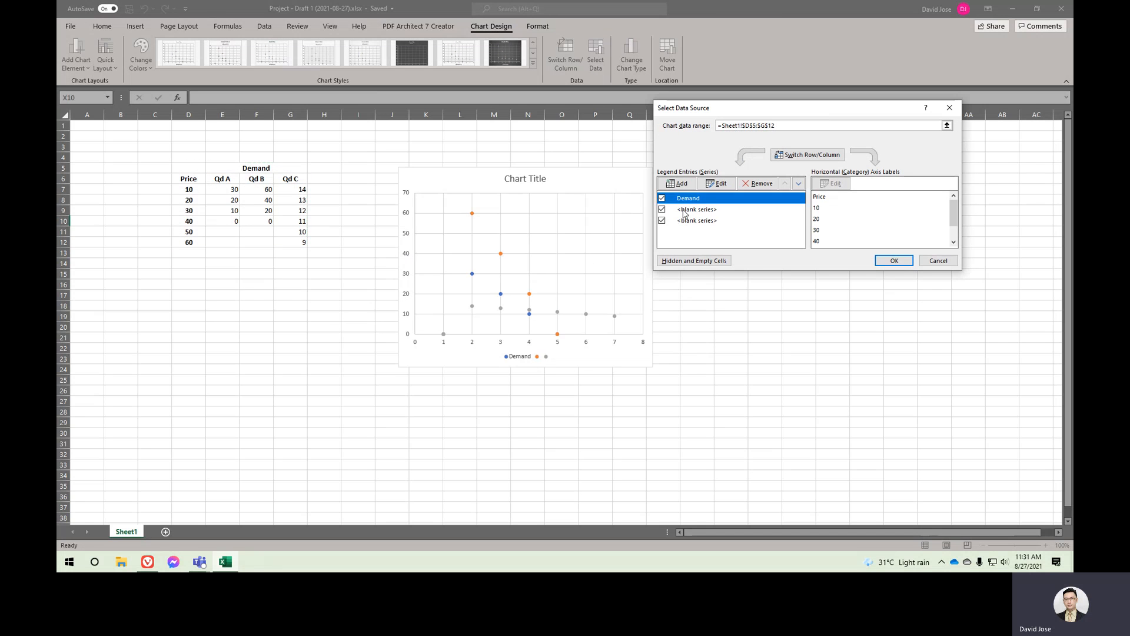
left_click(684, 211)
left_click(693, 201)
left_click(719, 184)
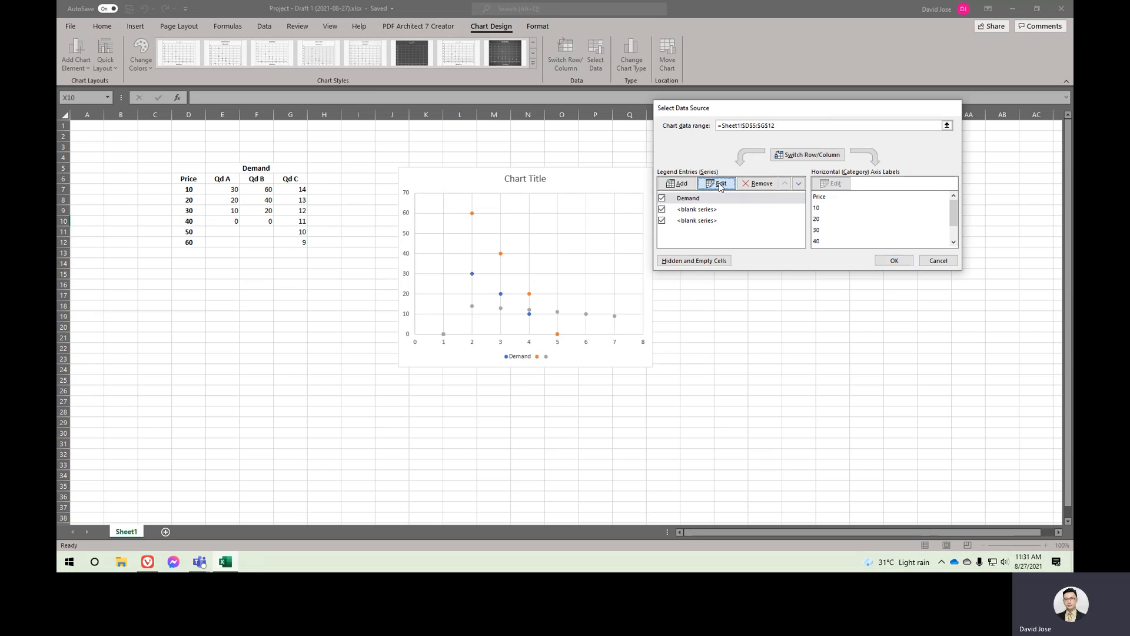
left_click(443, 222)
left_click(229, 179)
left_click(490, 211)
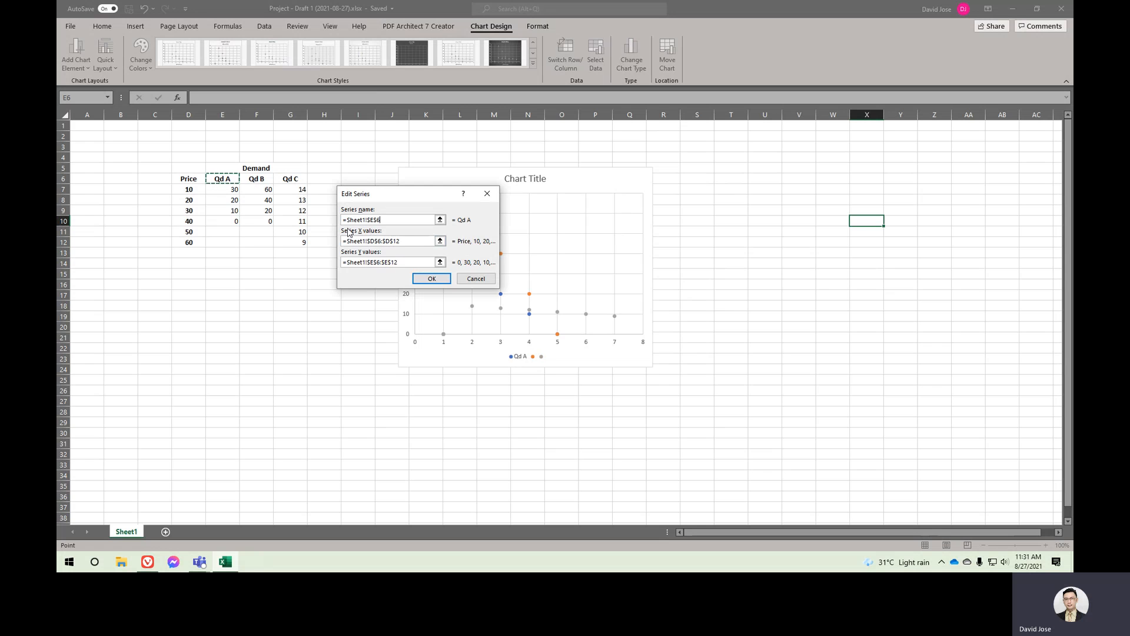
- Set the Qd A series' X values to E7:E12 and its Y values to the prices in D7:D12
left_click(440, 241)
left_click_drag(230, 186, 233, 241)
left_click(490, 210)
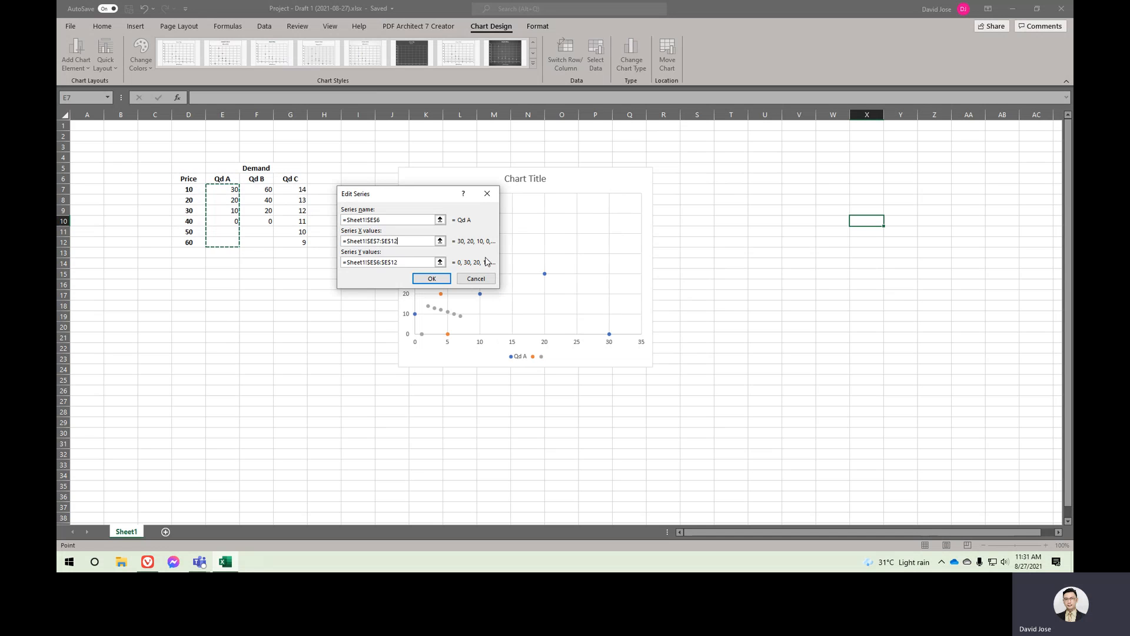
left_click(440, 262)
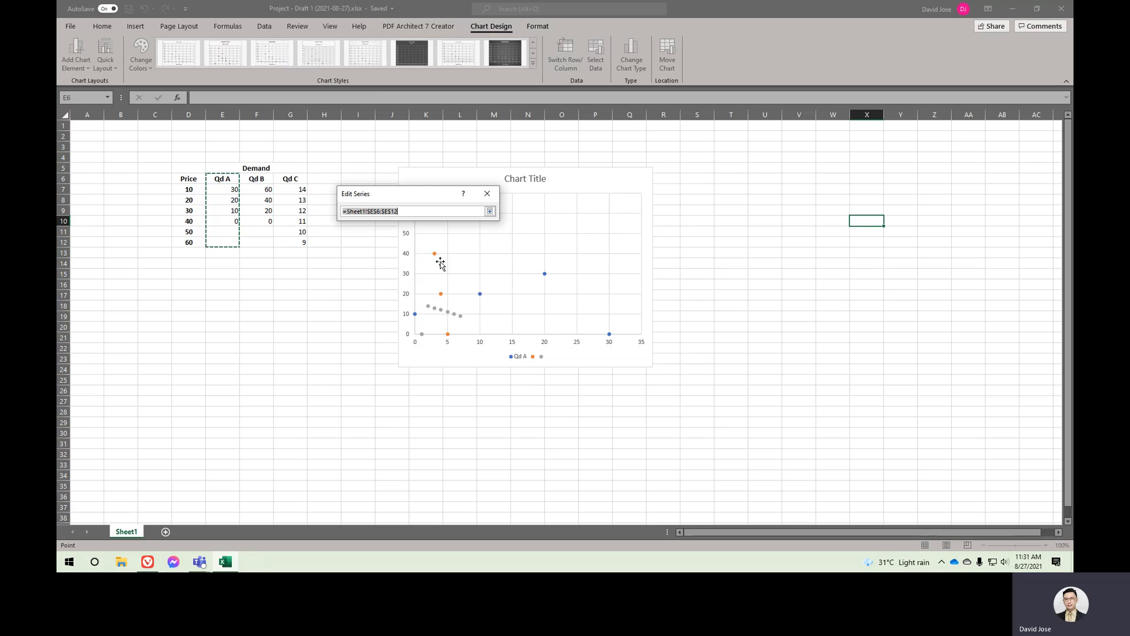
left_click_drag(189, 189, 189, 242)
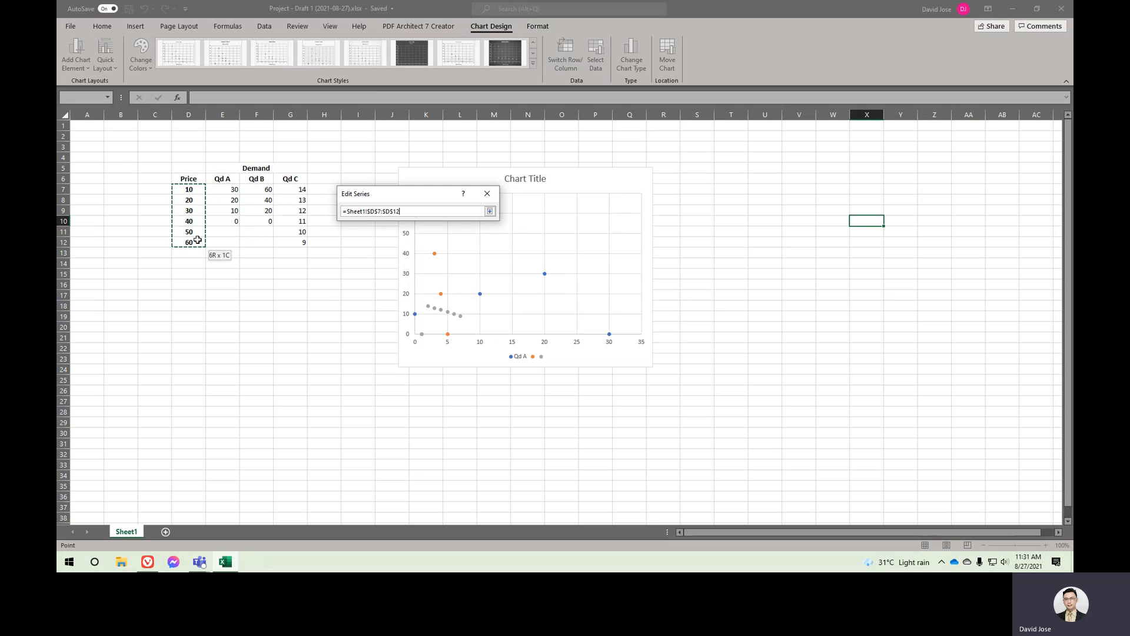
left_click(490, 211)
left_click(432, 278)
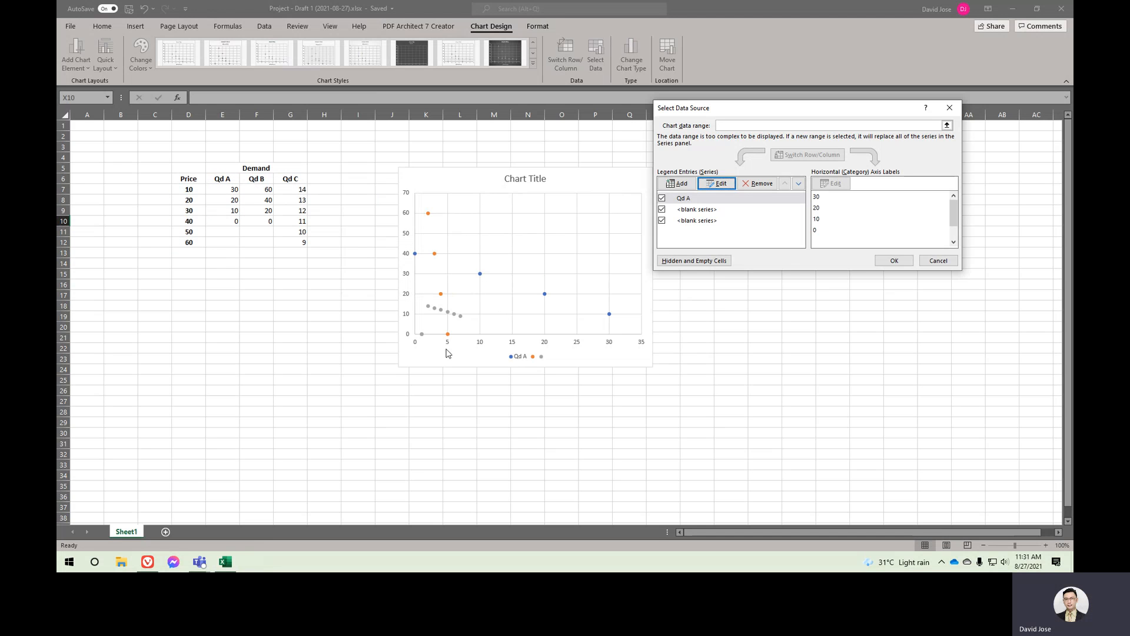
- Edit the second chart series to use F6 as its name, F7:F12 as X values and D7:D12 as Y values
left_click(714, 209)
left_click(716, 183)
left_click(440, 220)
left_click(256, 179)
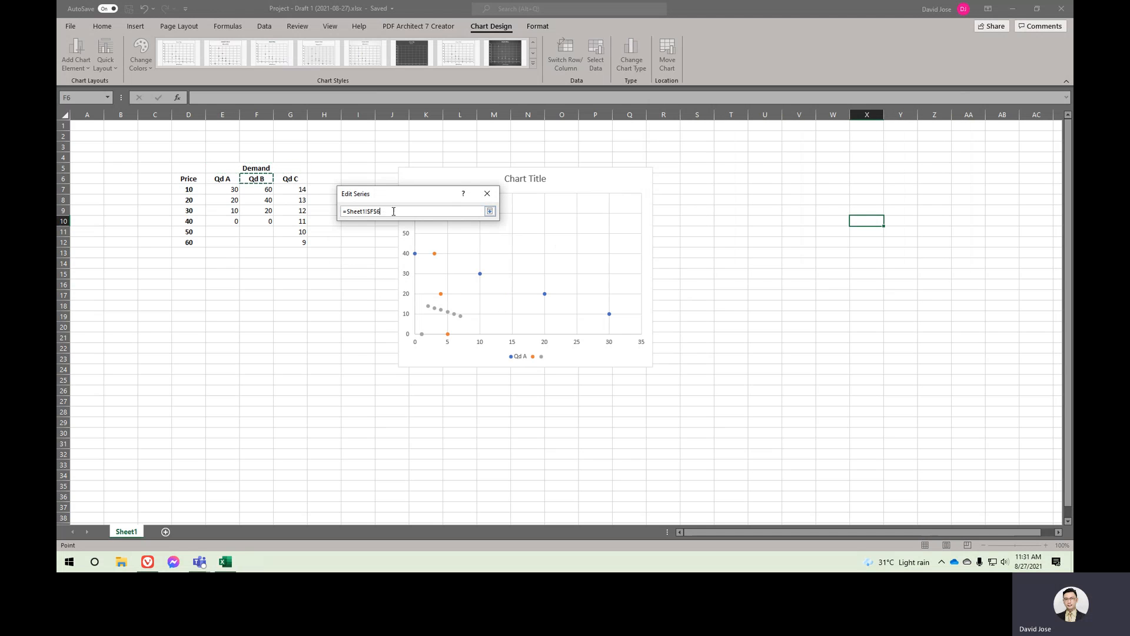
left_click(490, 210)
left_click(440, 240)
left_click_drag(257, 189, 271, 243)
left_click(490, 211)
left_click(440, 262)
left_click_drag(188, 189, 192, 243)
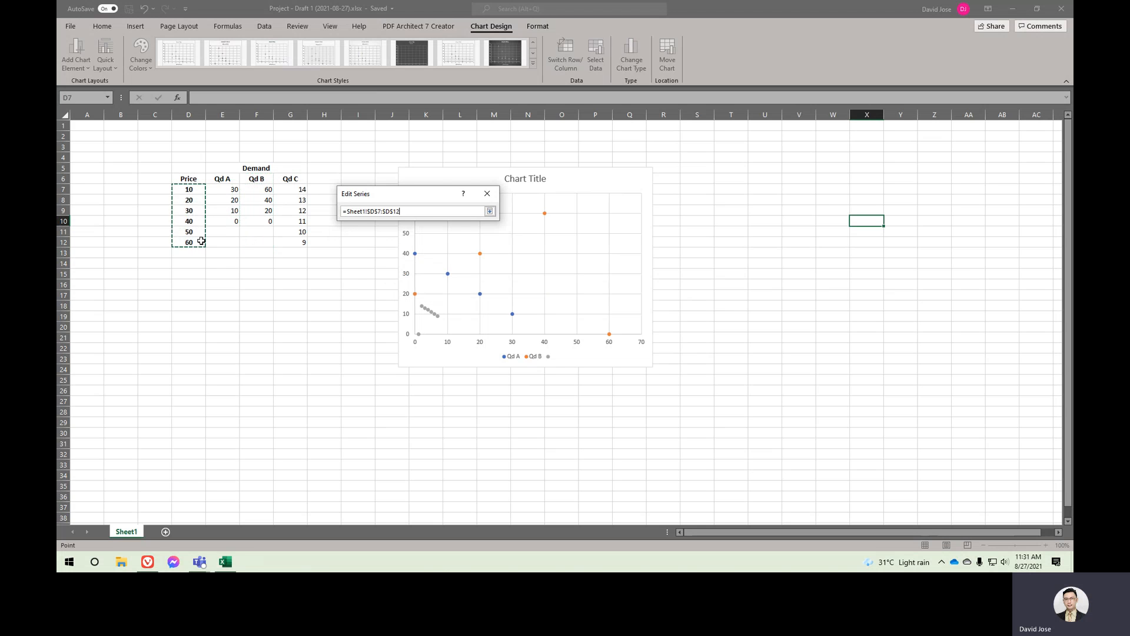
left_click(490, 211)
left_click(441, 278)
- Edit the third series to use G6 as its name, G7:G12 as X values and D7:D12 as Y values, and apply the data source
left_click(721, 224)
left_click(717, 185)
left_click(440, 220)
left_click(290, 178)
left_click(490, 211)
left_click(440, 240)
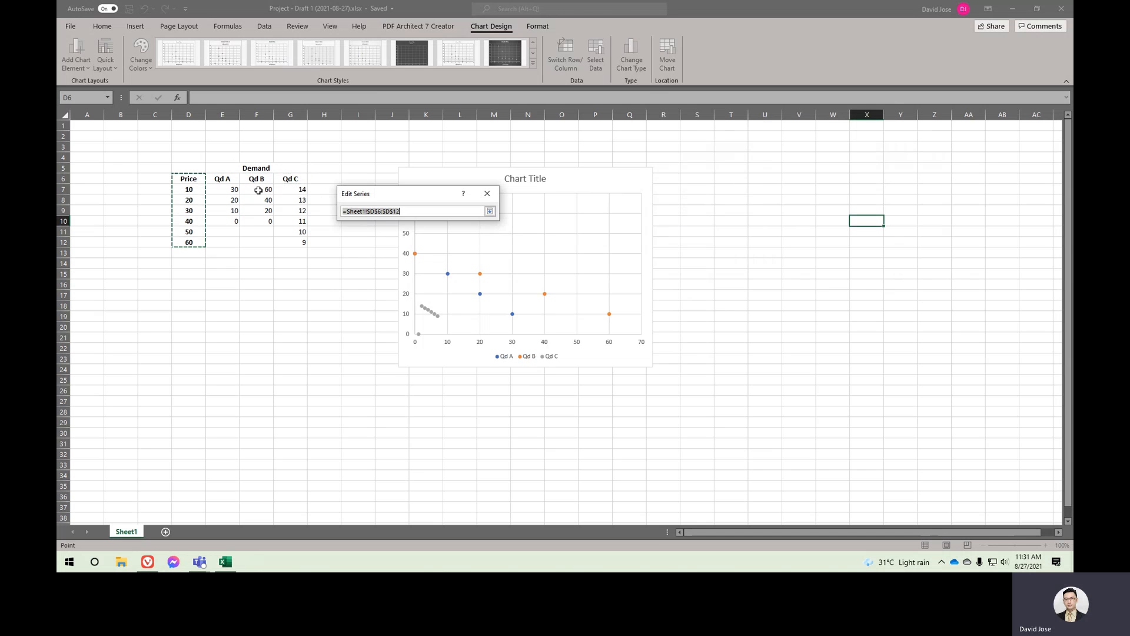
left_click_drag(299, 190, 301, 243)
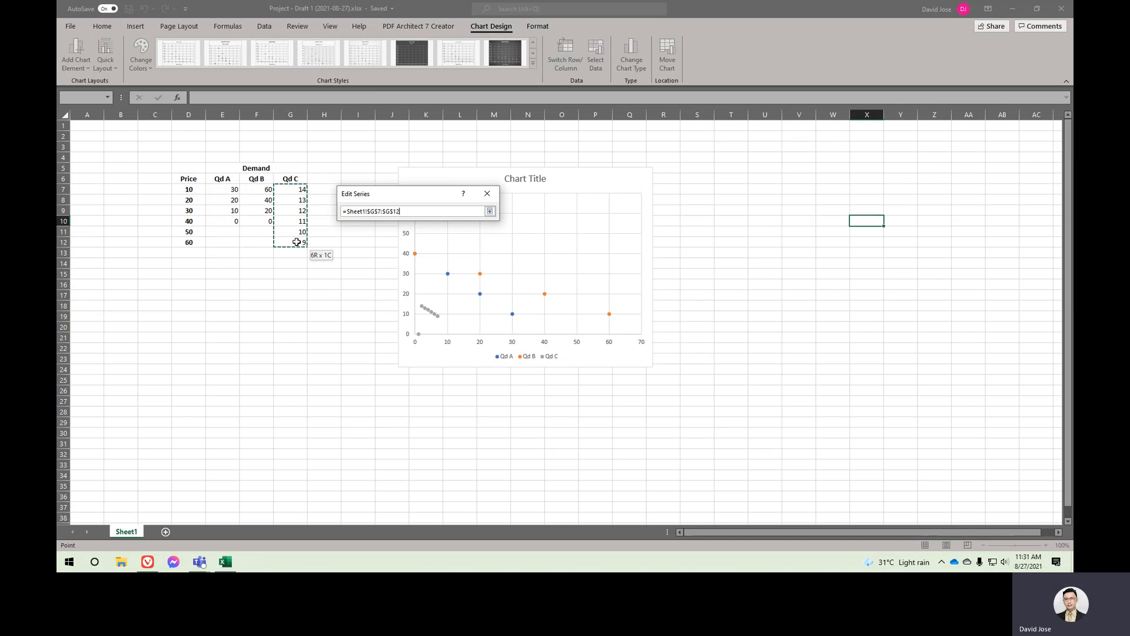
left_click(490, 210)
left_click(440, 262)
left_click_drag(190, 189, 190, 242)
left_click(490, 211)
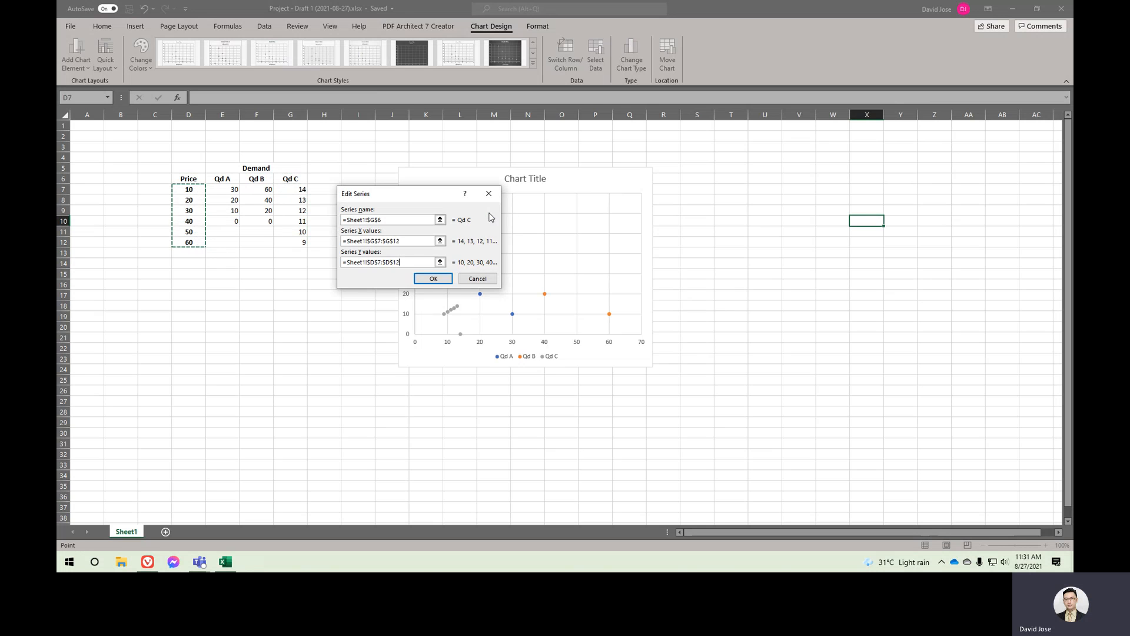
left_click(431, 278)
left_click(894, 260)
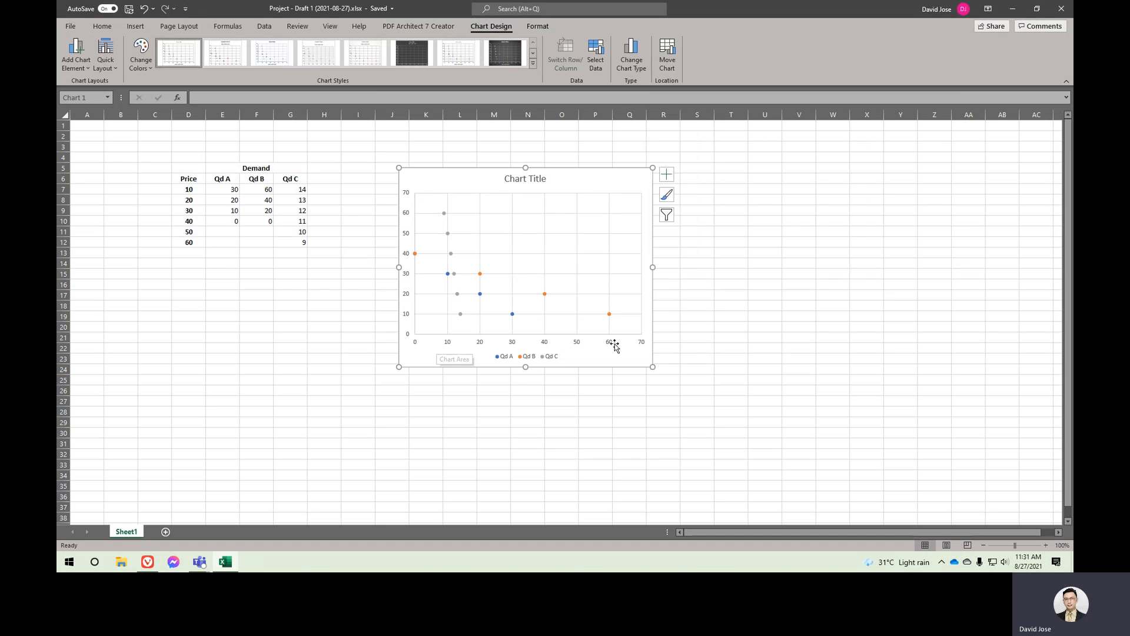
- Give the Qd C series a connecting line and markers in the blue theme color
left_click(444, 213)
left_click(538, 26)
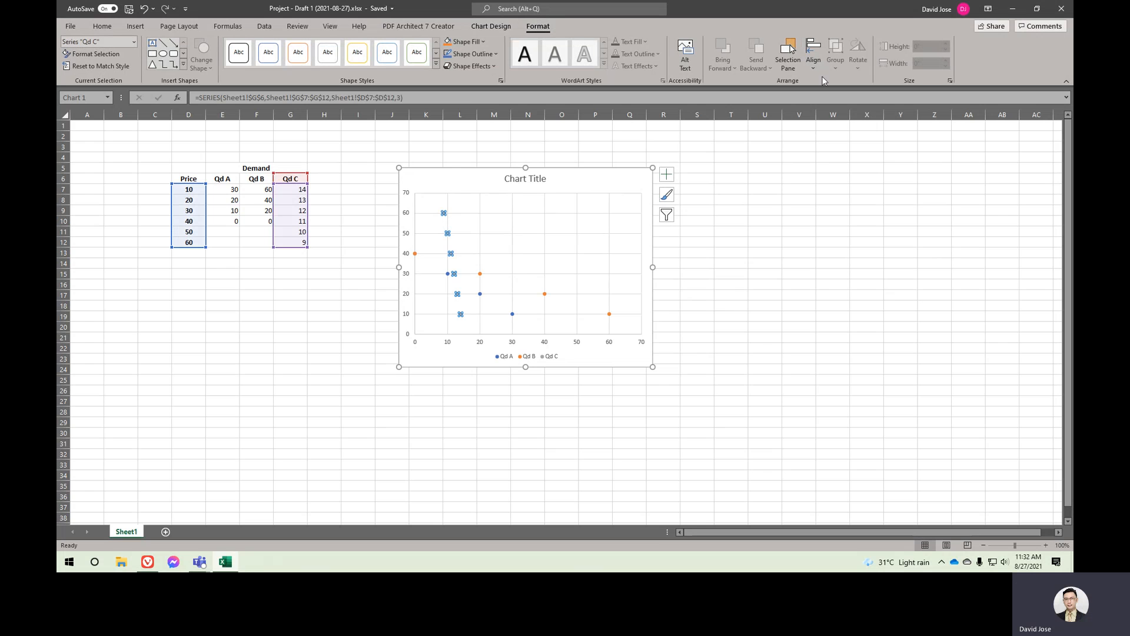
left_click(487, 55)
left_click(486, 55)
left_click(451, 55)
left_click(483, 42)
left_click(485, 89)
- Format the Qd A series with a light blue marker fill and a matching light blue outline
left_click(480, 292)
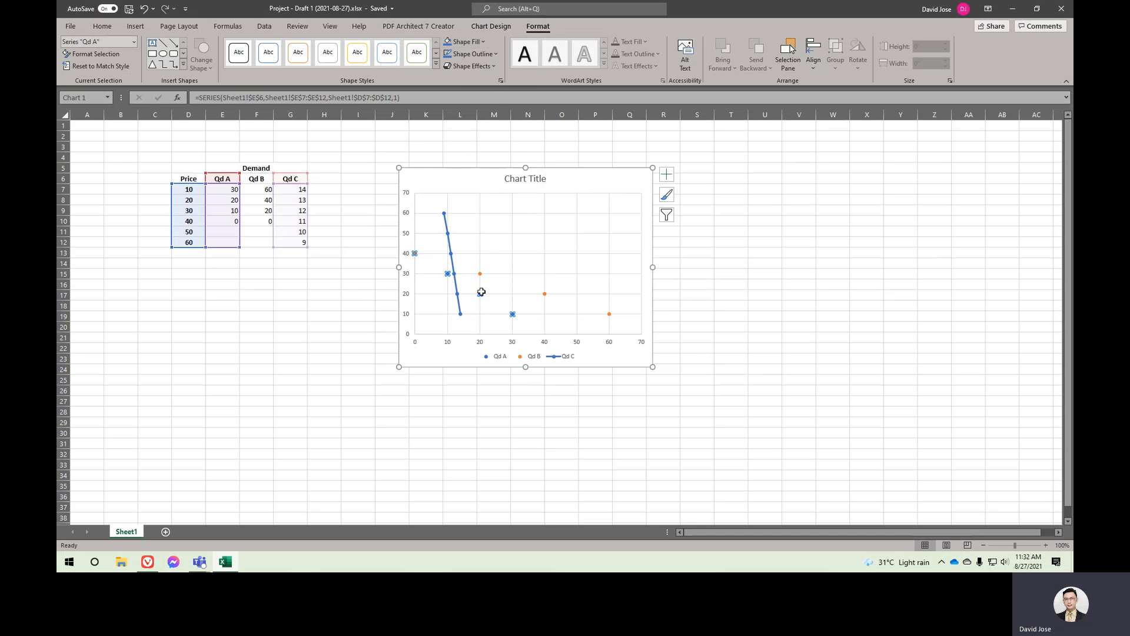
left_click(482, 42)
left_click(503, 157)
left_click(486, 55)
left_click(502, 170)
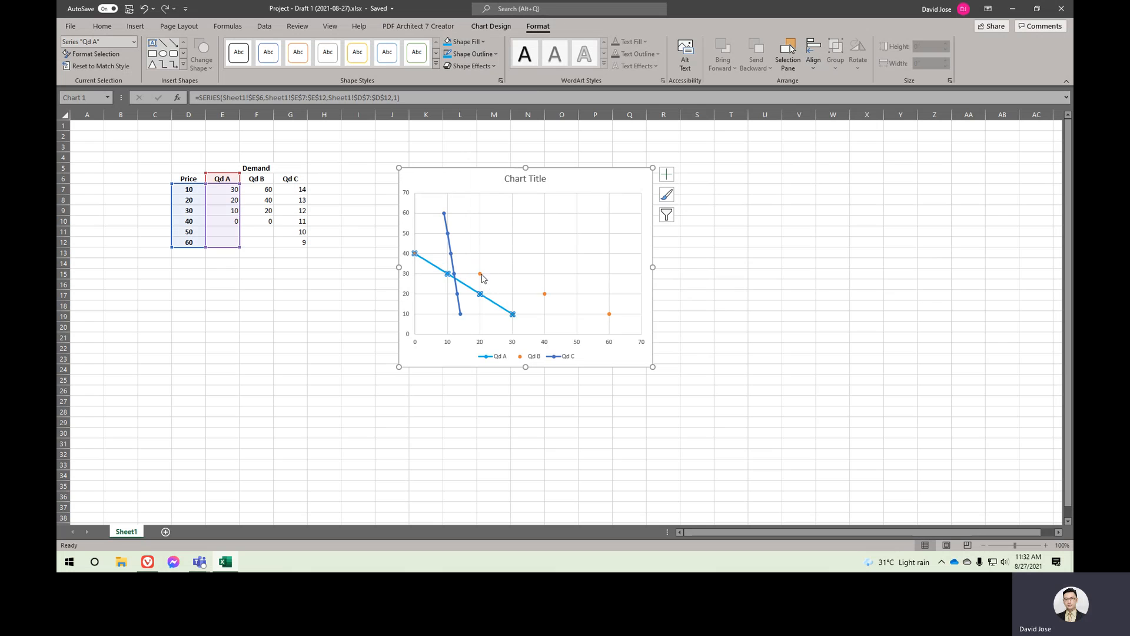
- Format the Qd B series with the standard blue as both marker fill and outline
left_click(480, 274)
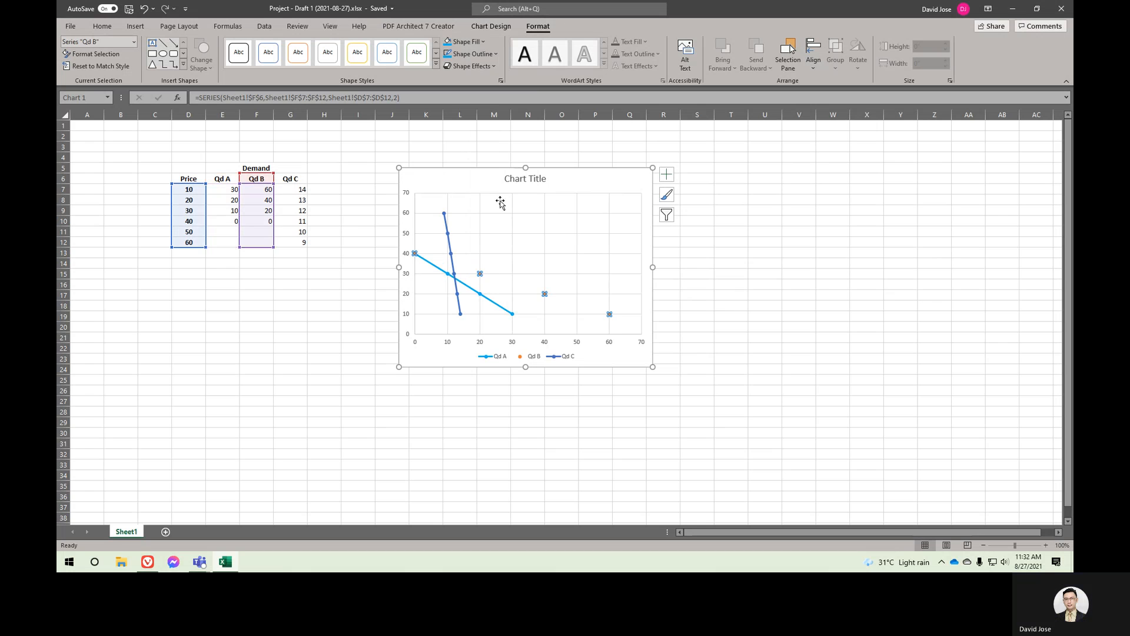
left_click(481, 41)
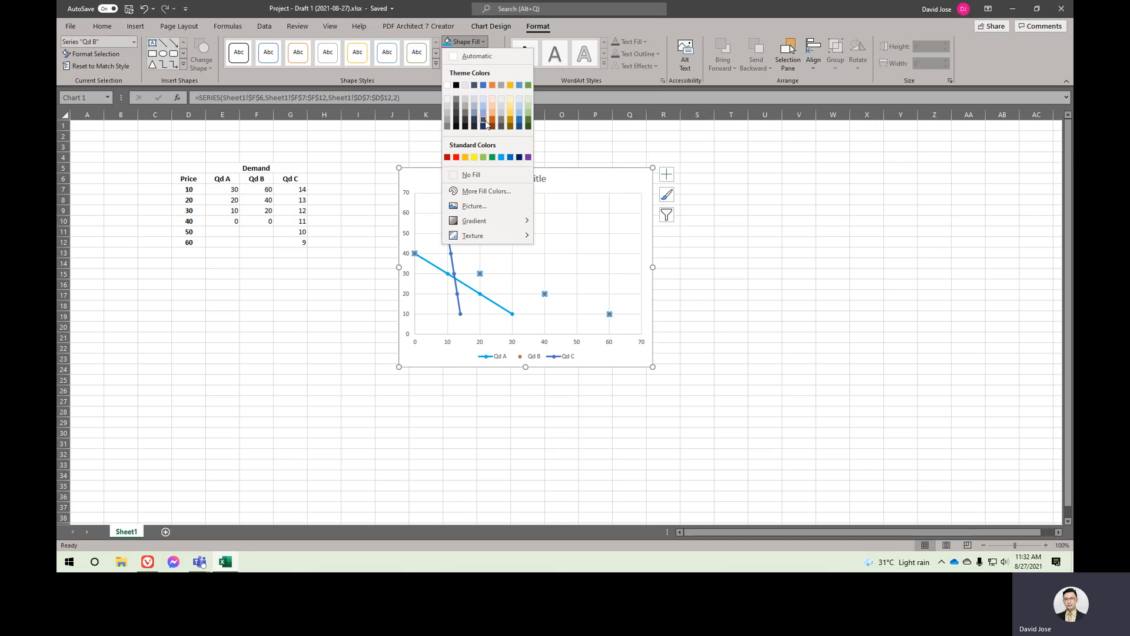
left_click(511, 157)
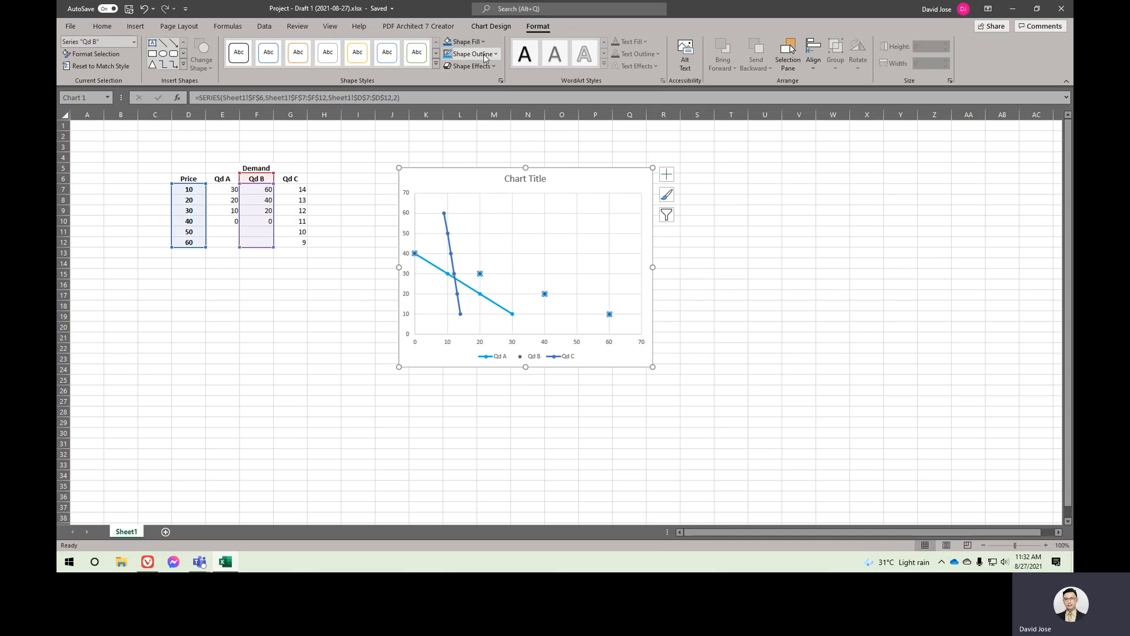
left_click(485, 54)
left_click(511, 171)
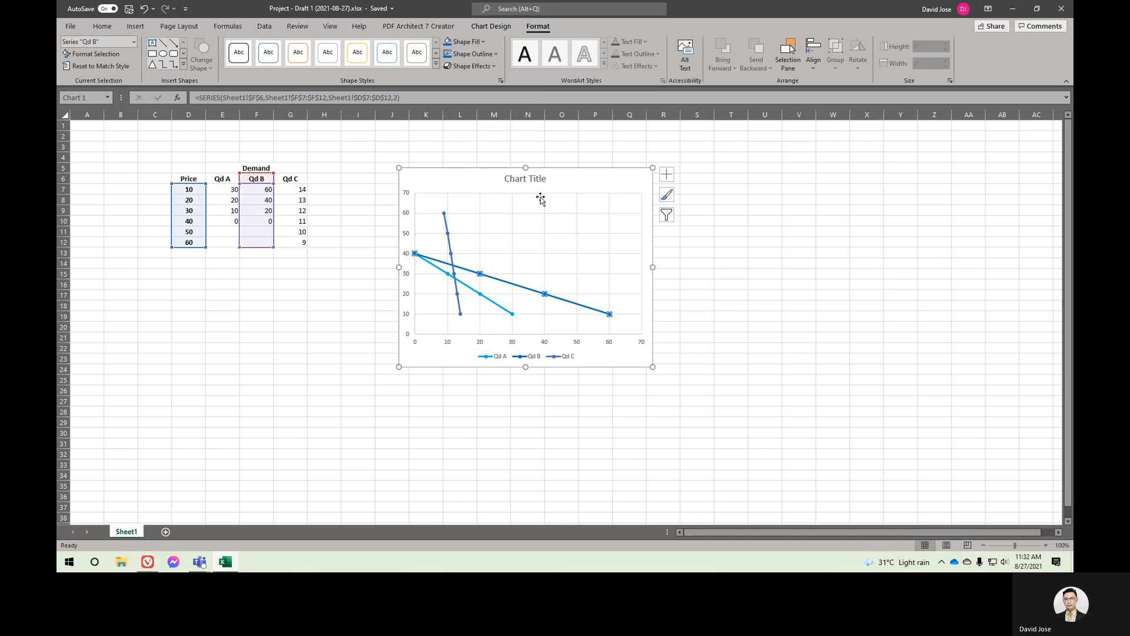
left_click(788, 267)
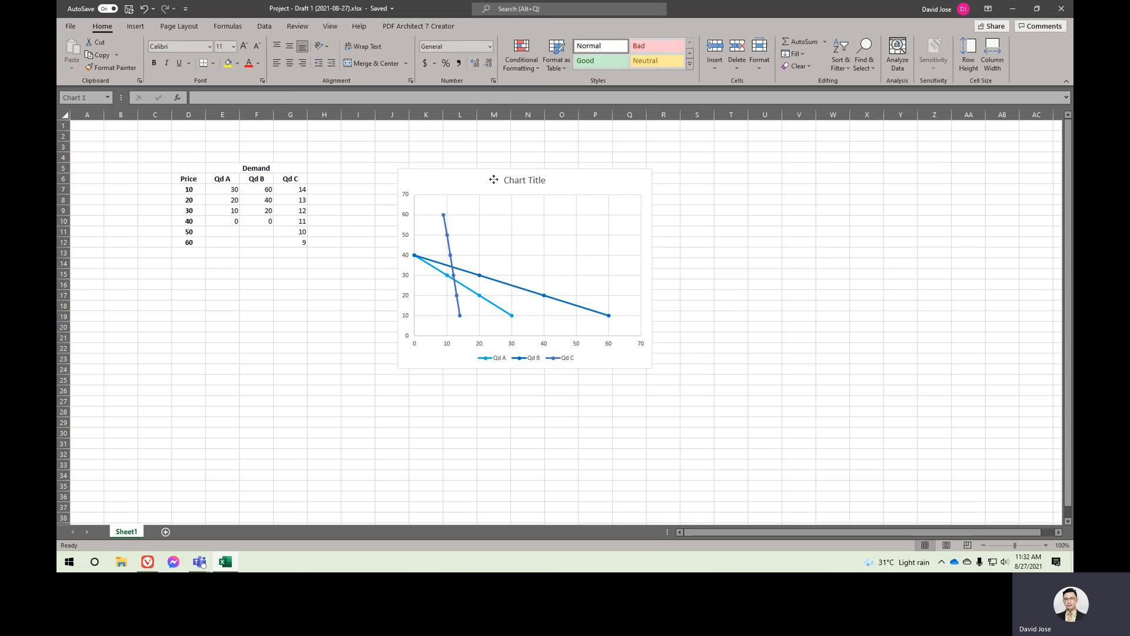
- Title the chart "Demand Curve for Multiple Products" and move it slightly farther from the demand table
left_click_drag(494, 179, 519, 184)
left_click(543, 190)
double_click(543, 189)
left_click(543, 190)
type("De")
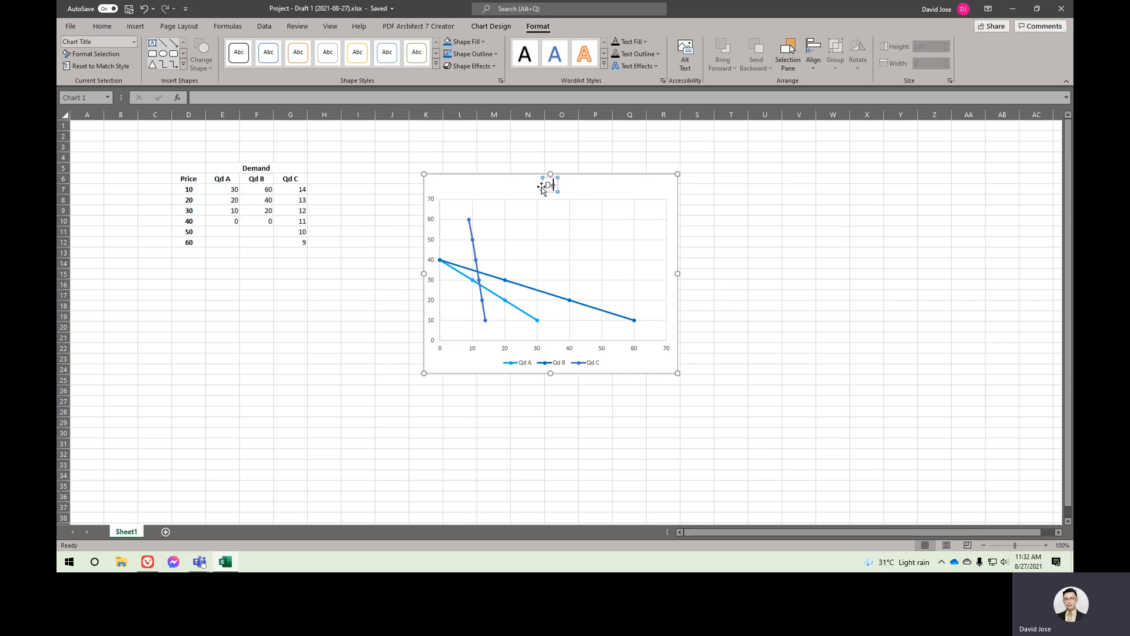
type("mand Cu")
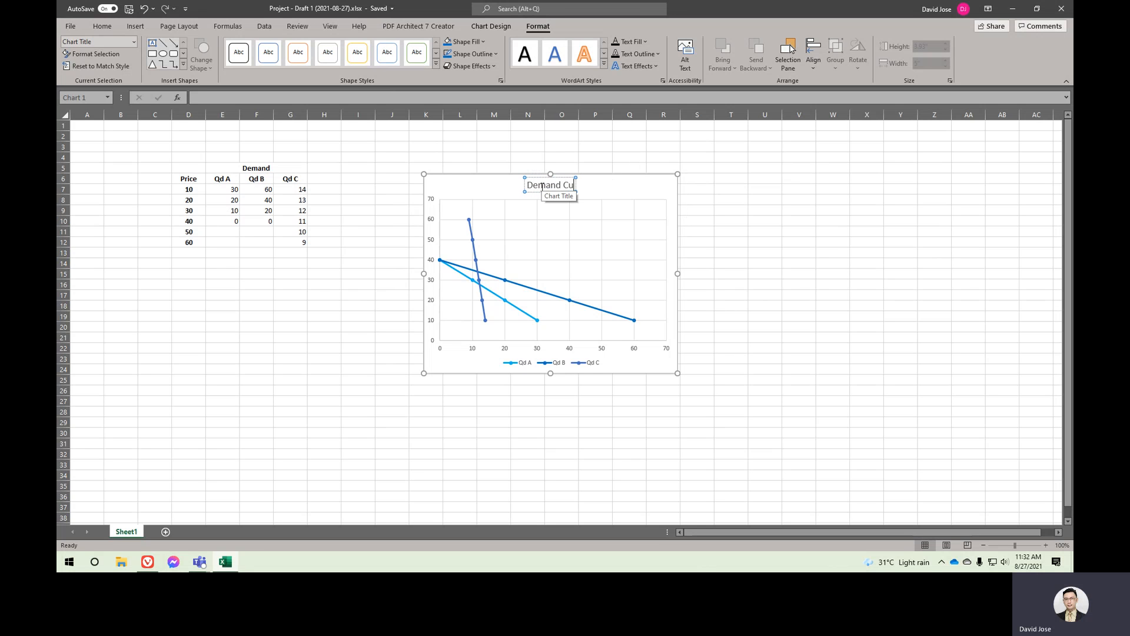
type("rve for Multiple")
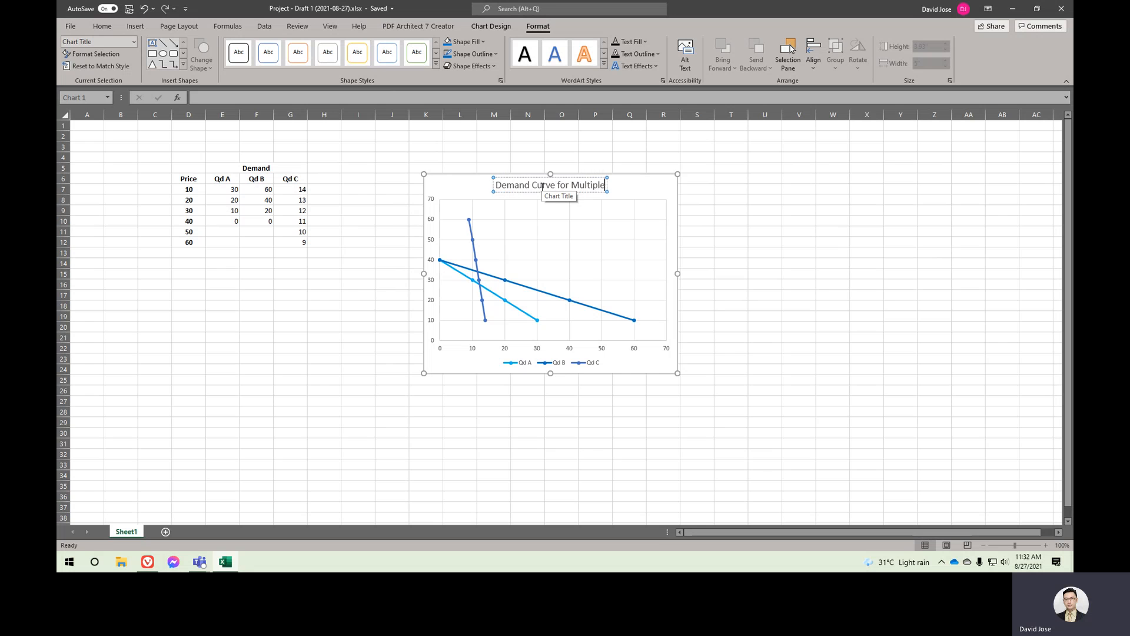
type(" P")
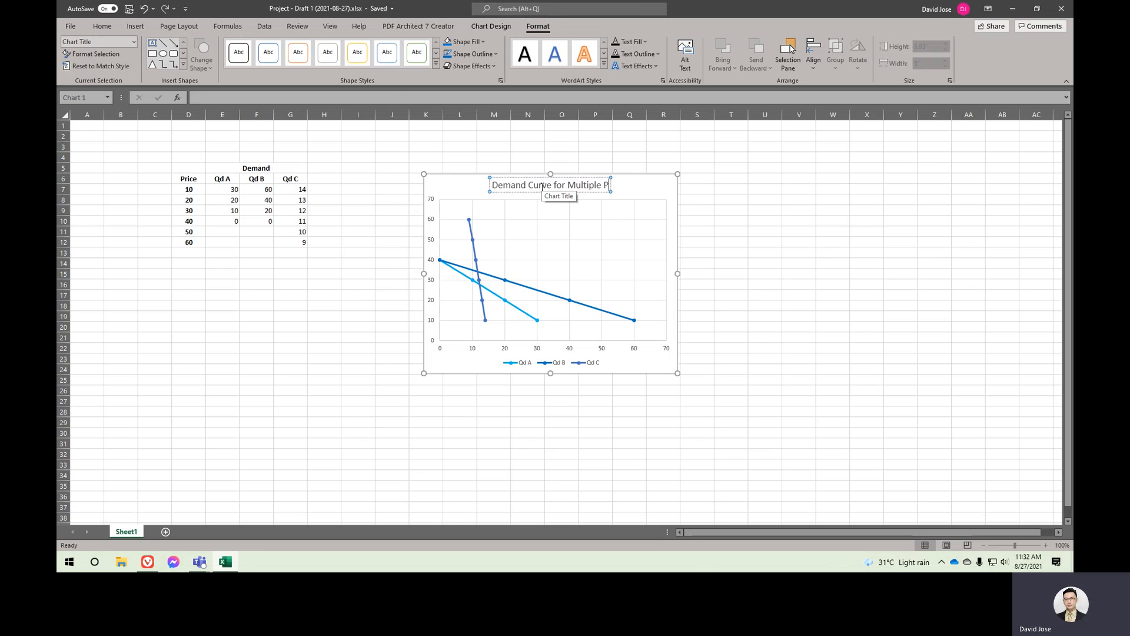
type("roducts")
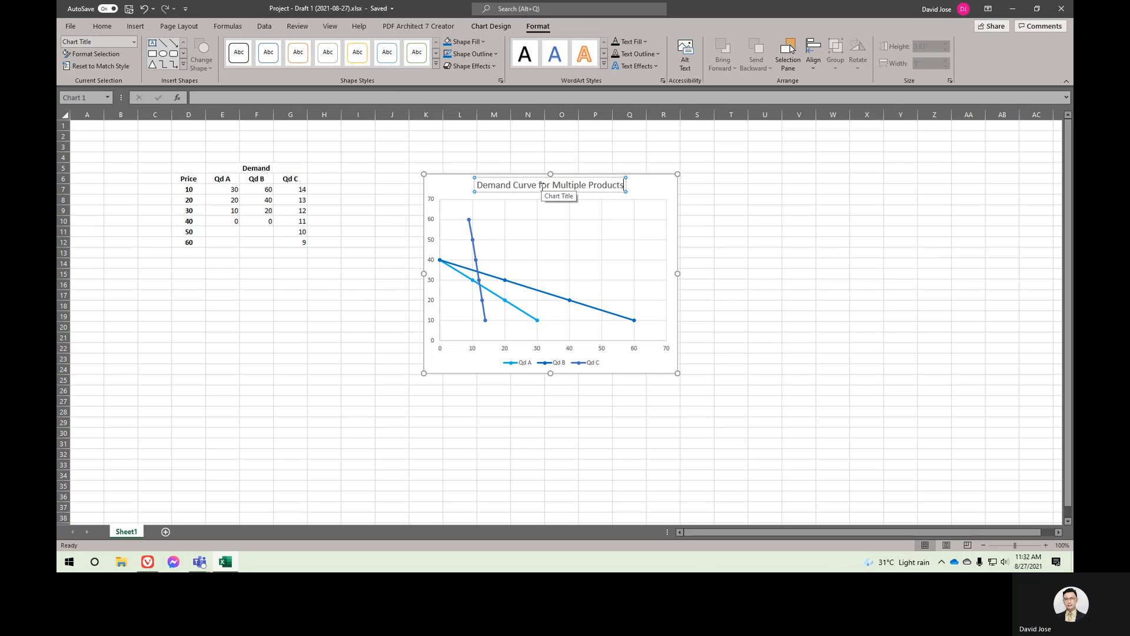
left_click(767, 317)
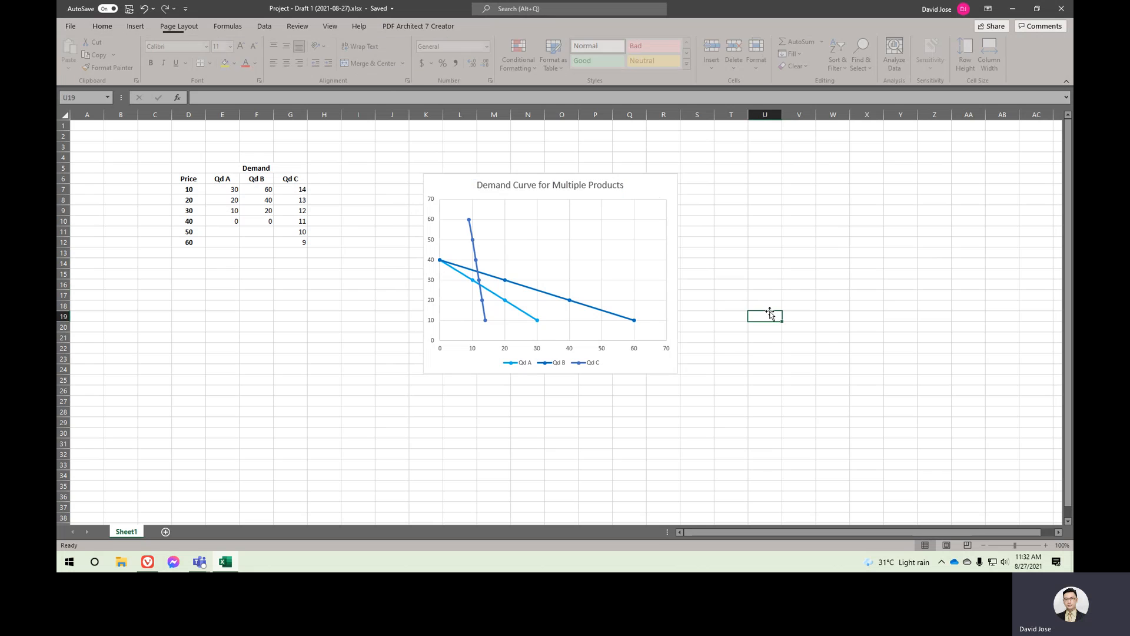
left_click_drag(634, 188, 655, 171)
- Add a "Qs" column header in cell H6, next to Qd C
left_click(257, 221)
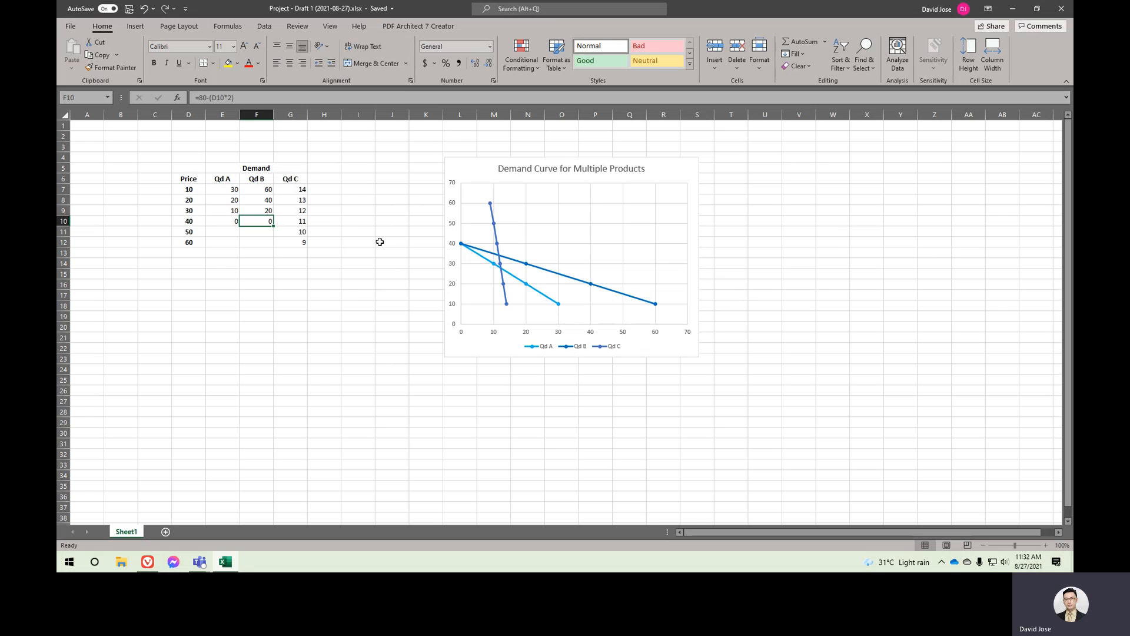
left_click(380, 242)
left_click(338, 210)
left_click(325, 178)
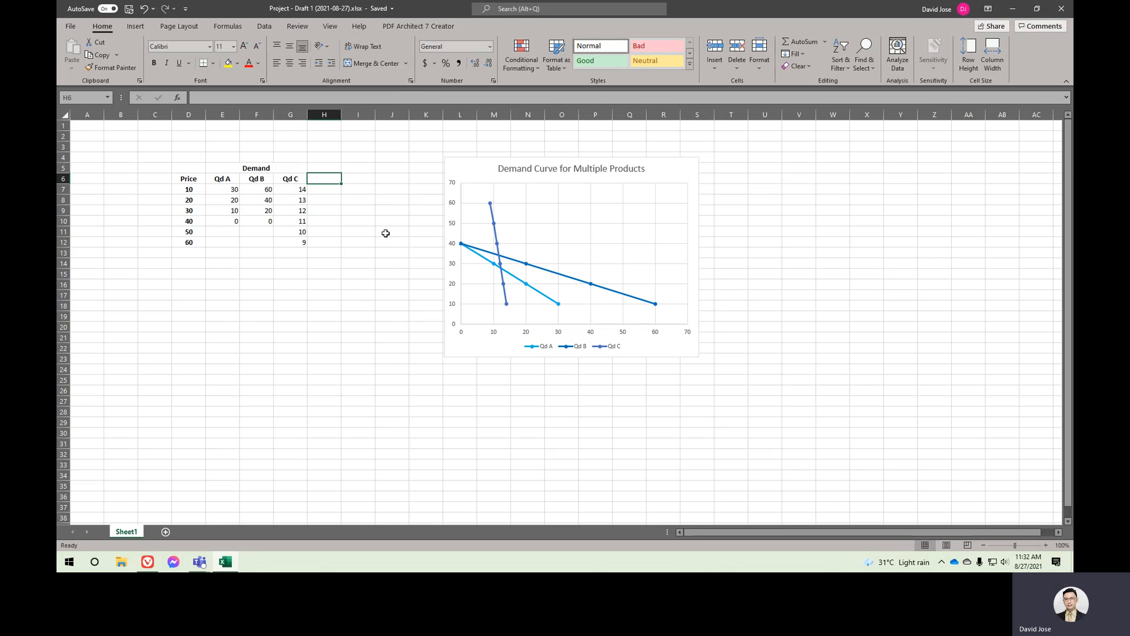
type("S")
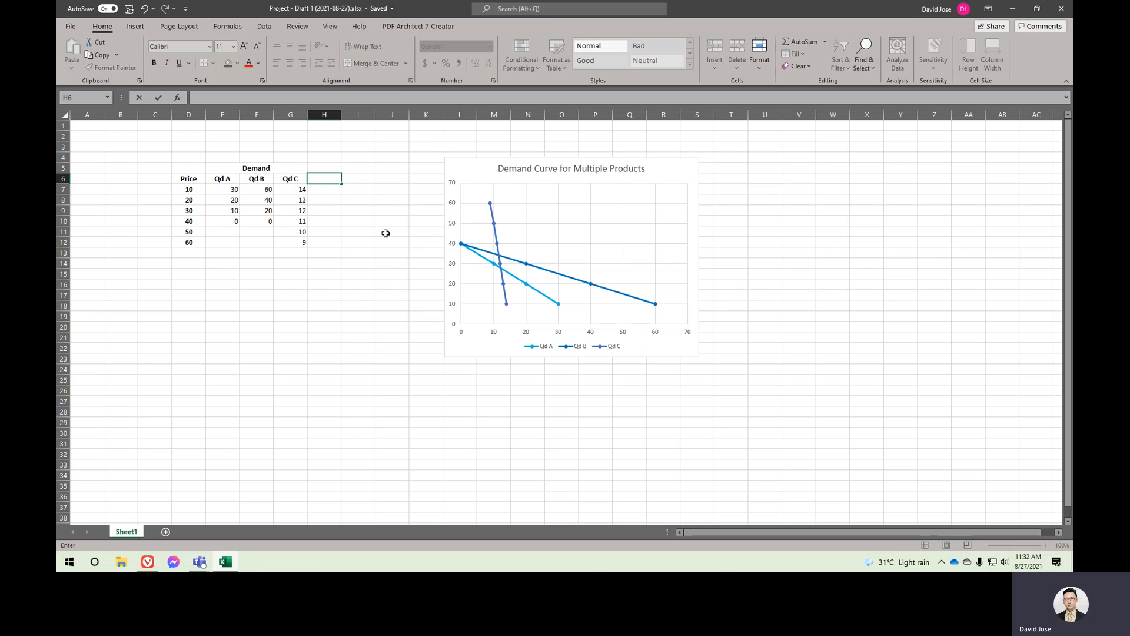
key("Return")
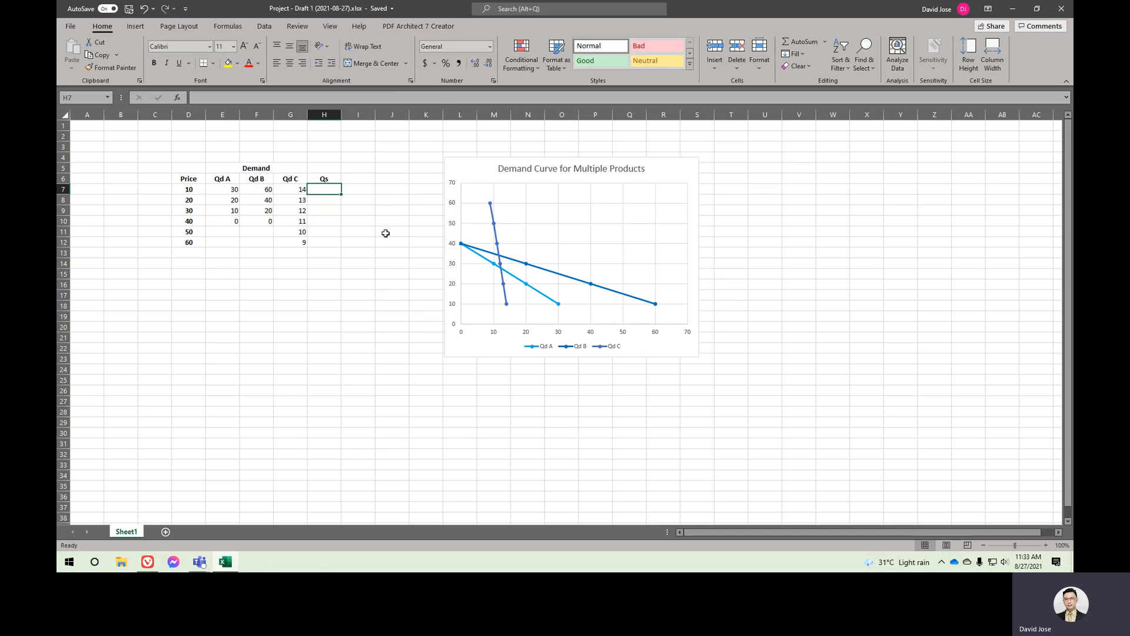
- Enter the formula =D7+10 in cell H7 to calculate the quantity supplied from the price
type("=")
key("Left")
key("Left")
key("Left")
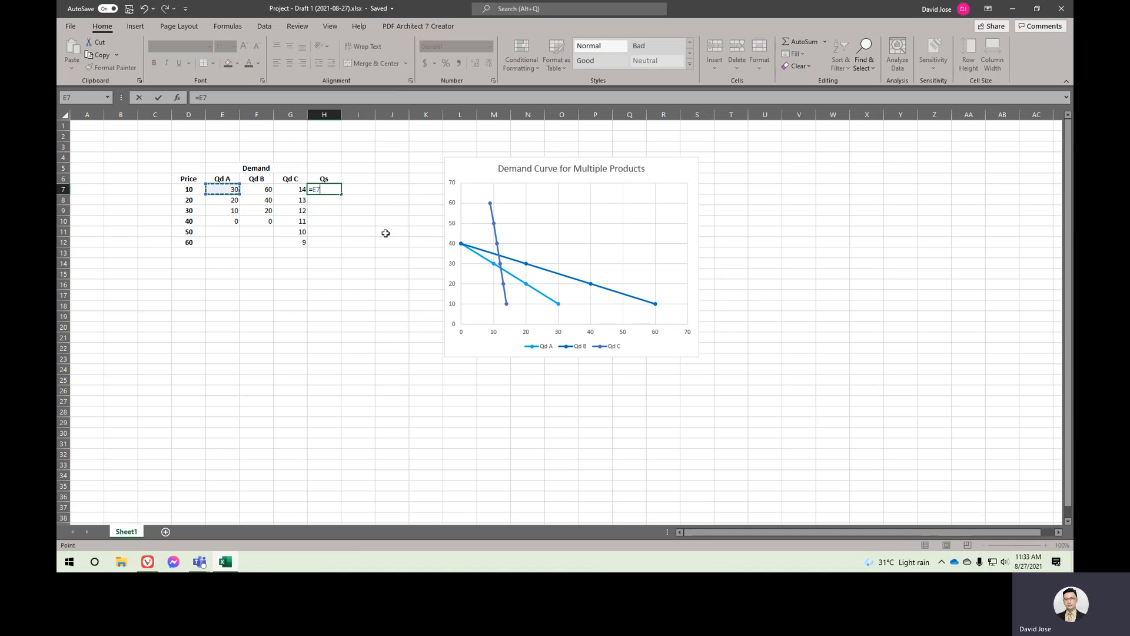
type("+")
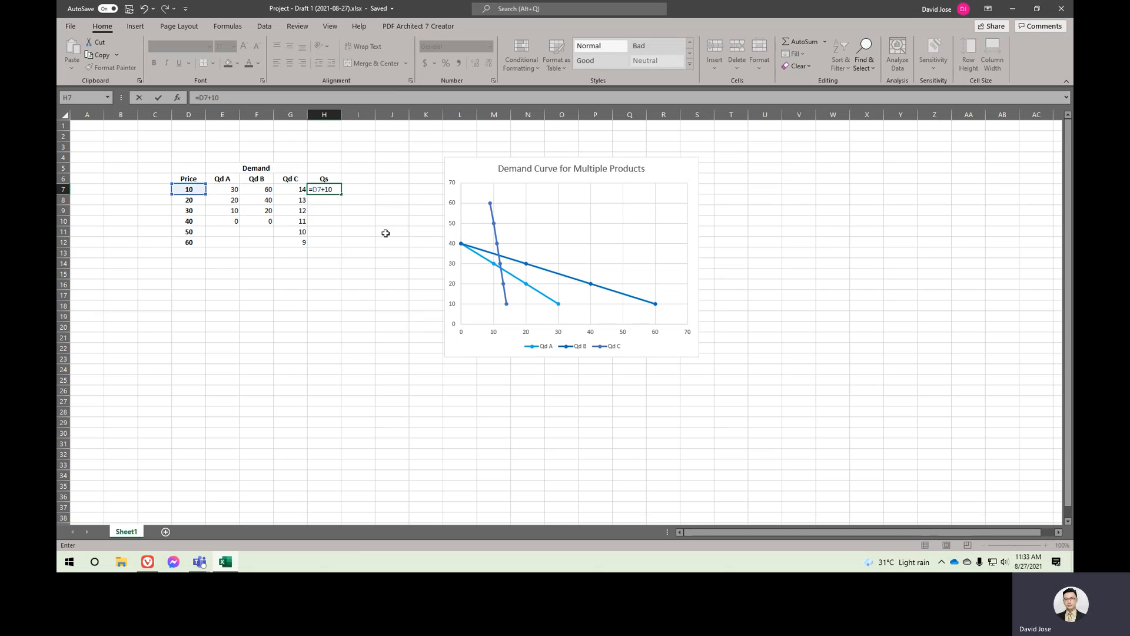
type("10")
key("Return")
- Copy the Qs formula from H7 down the column through H12
key("Up")
key("ctrl+c")
key("shift+Down")
key("shift+Down")
key("shift+Down")
key("shift+Down")
key("shift+Down")
key("Return")
left_click(386, 233)
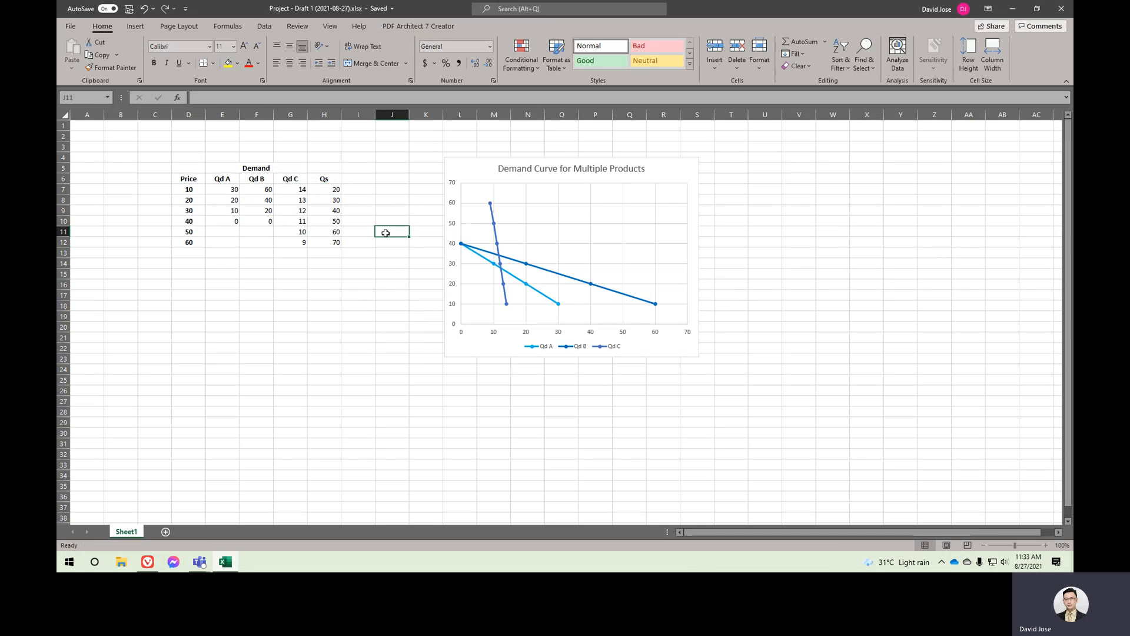
- Replace the added 10 in cell H7's Qs formula with a ROUNDUP function
left_click(329, 193)
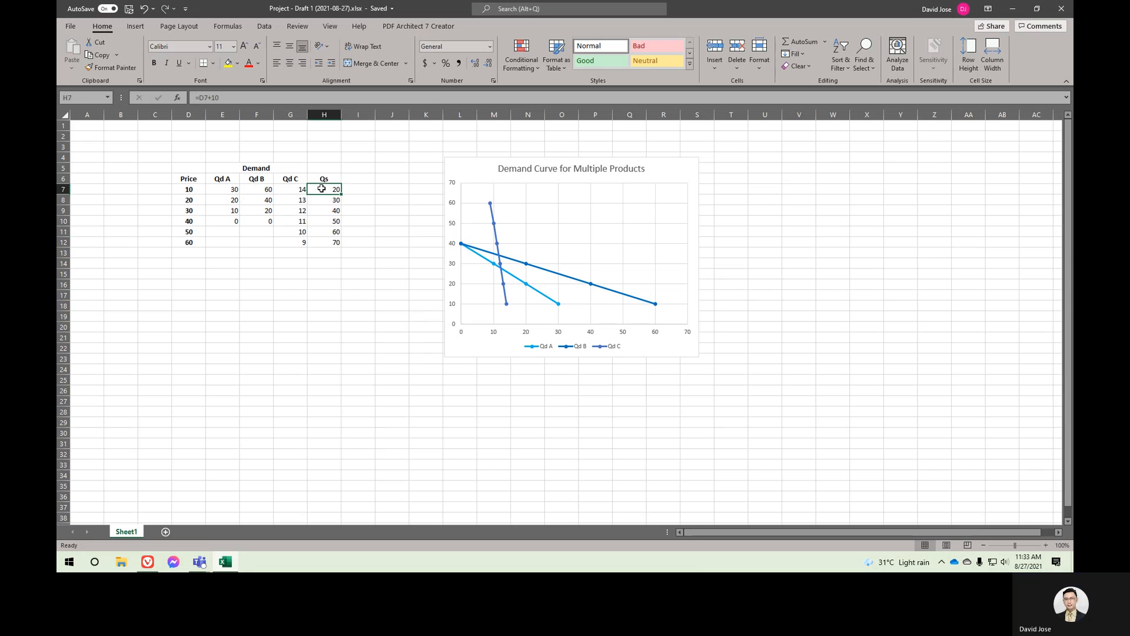
left_click(217, 98)
key("Escape")
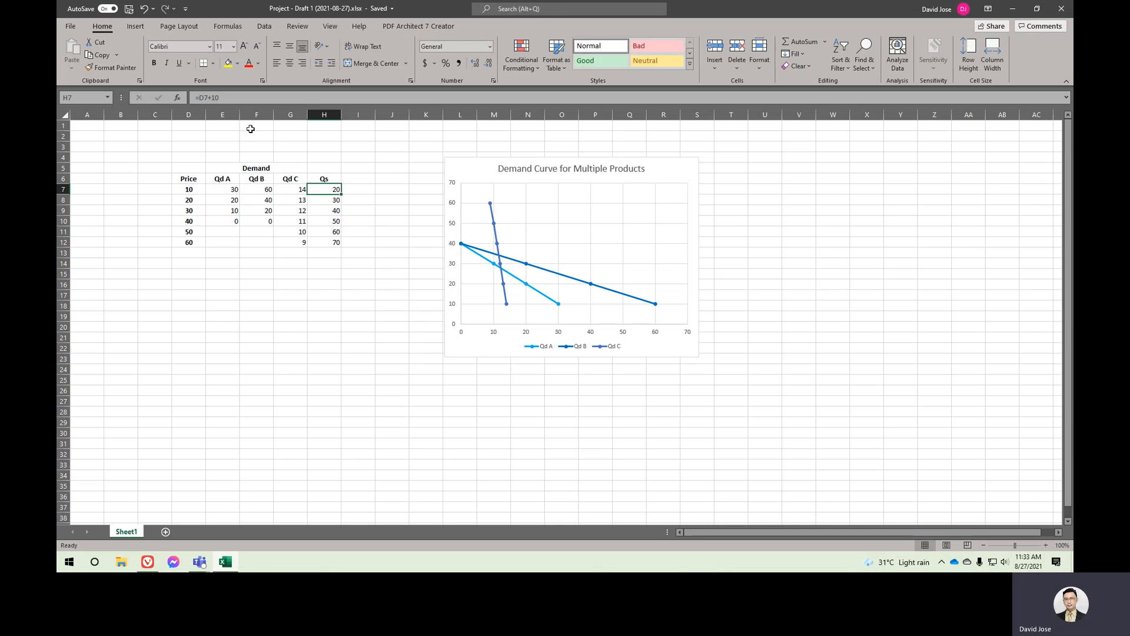
left_click_drag(212, 98, 250, 104)
type("rounddown")
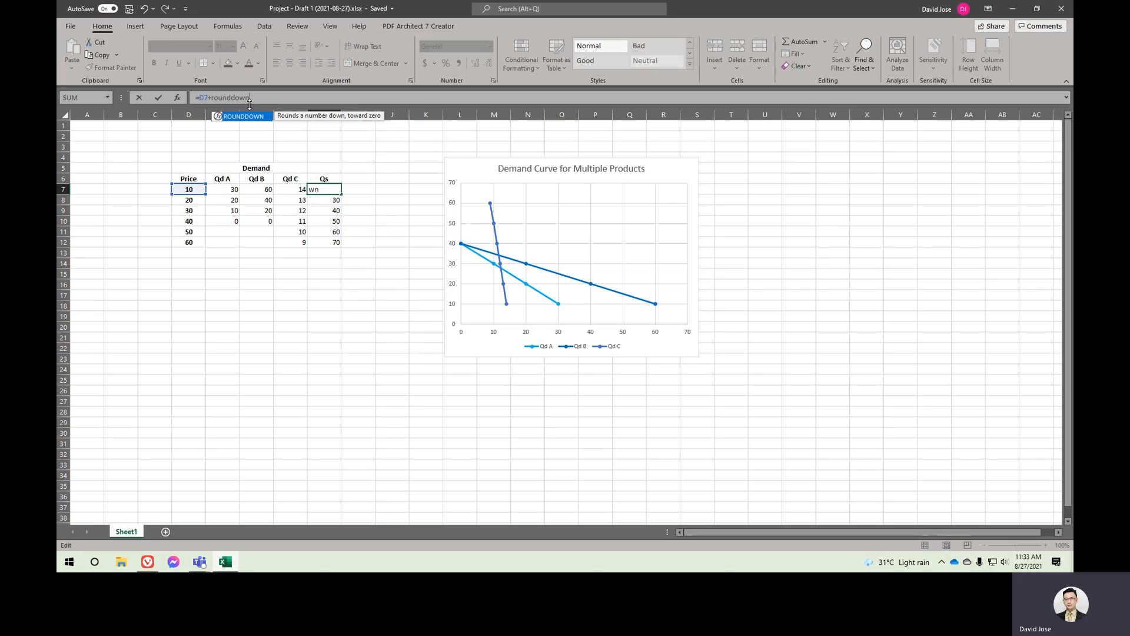
key("BackSpace")
key("BackSpace")
key("BackSpace")
key("BackSpace")
type("up(")
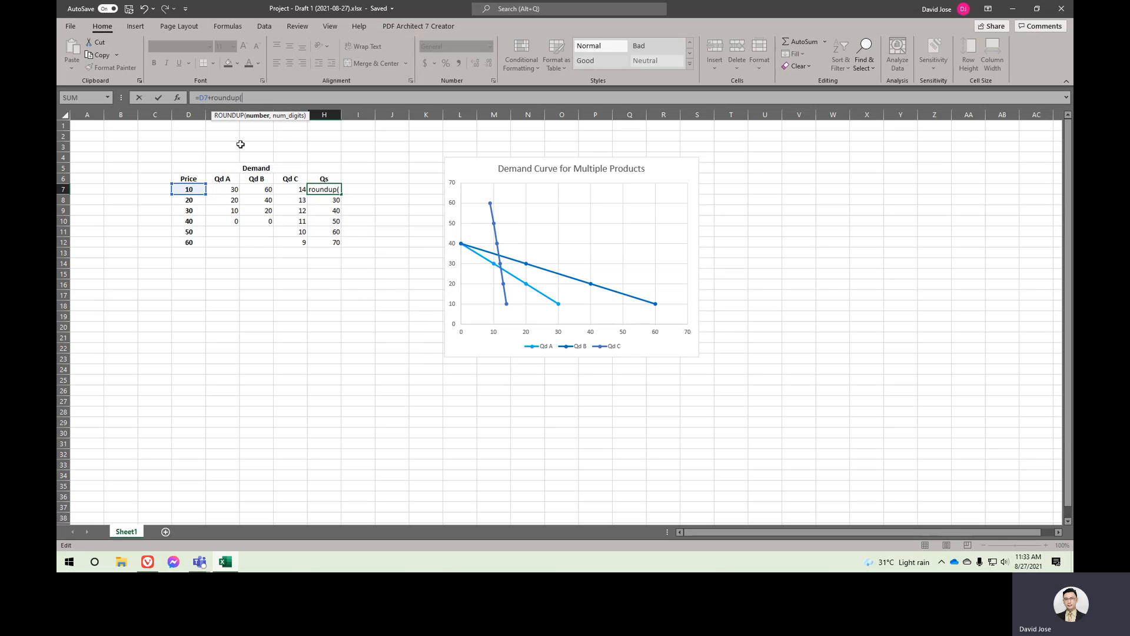
- Restructure and complete the Qs formula in H7 as =10+ROUNDUP(D7*2.2,0)
key("F9")
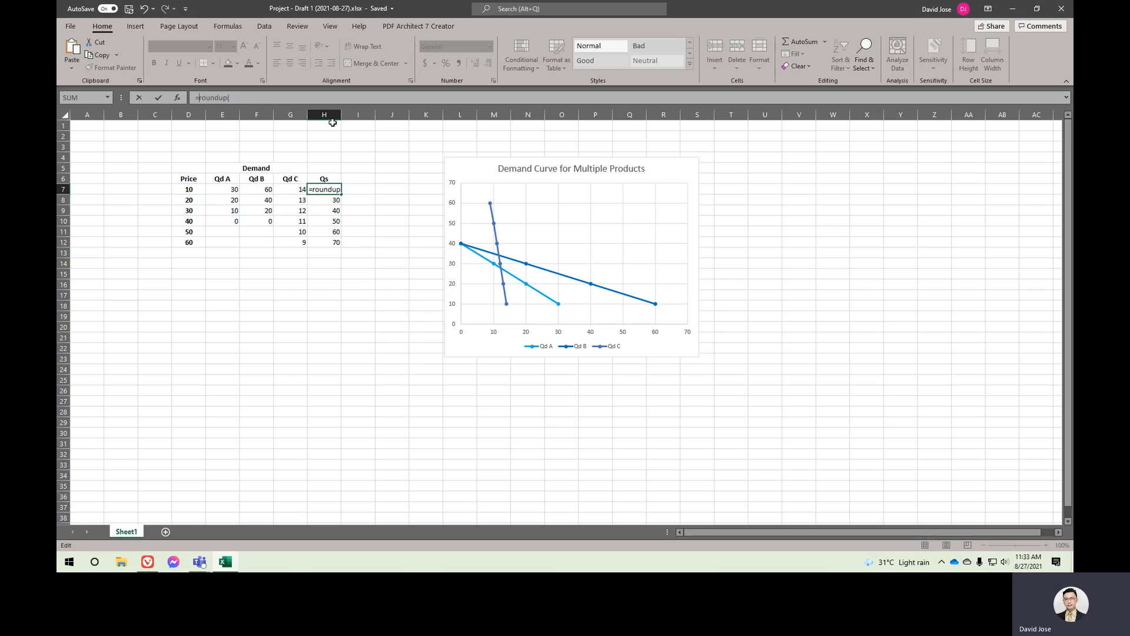
type("D7+")
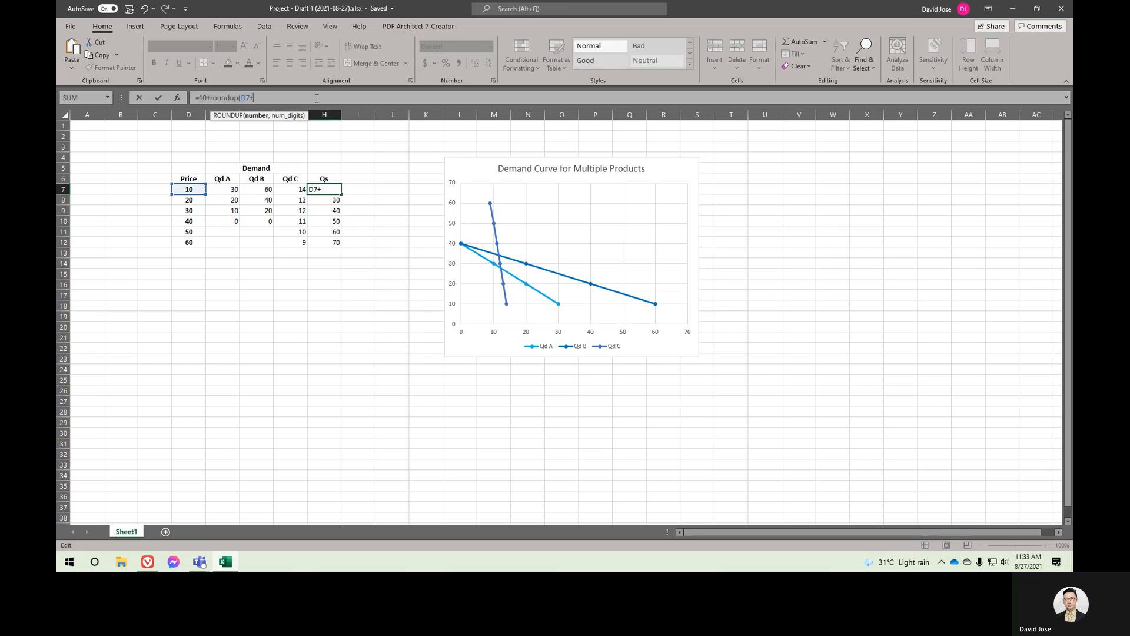
key("BackSpace")
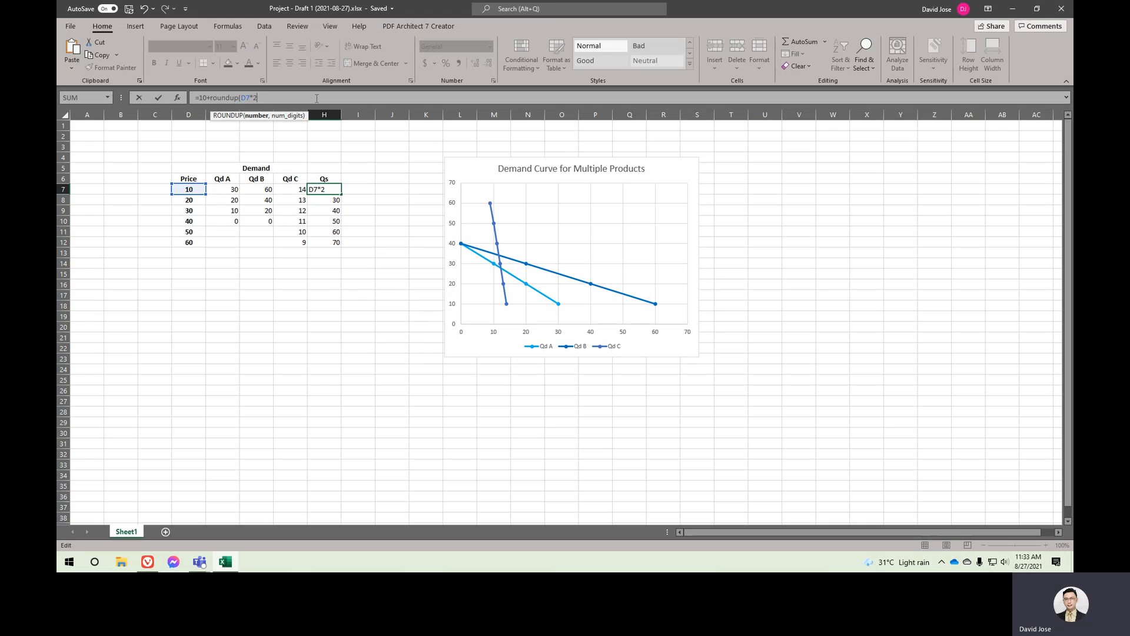
type("*2.2)")
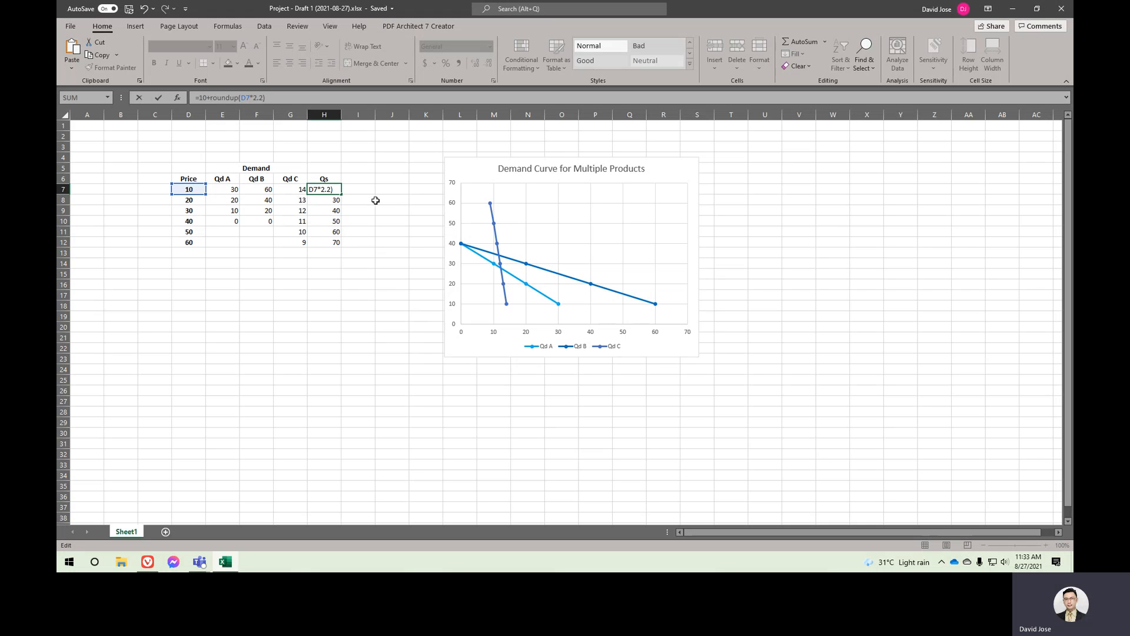
key("Return")
key("Return")
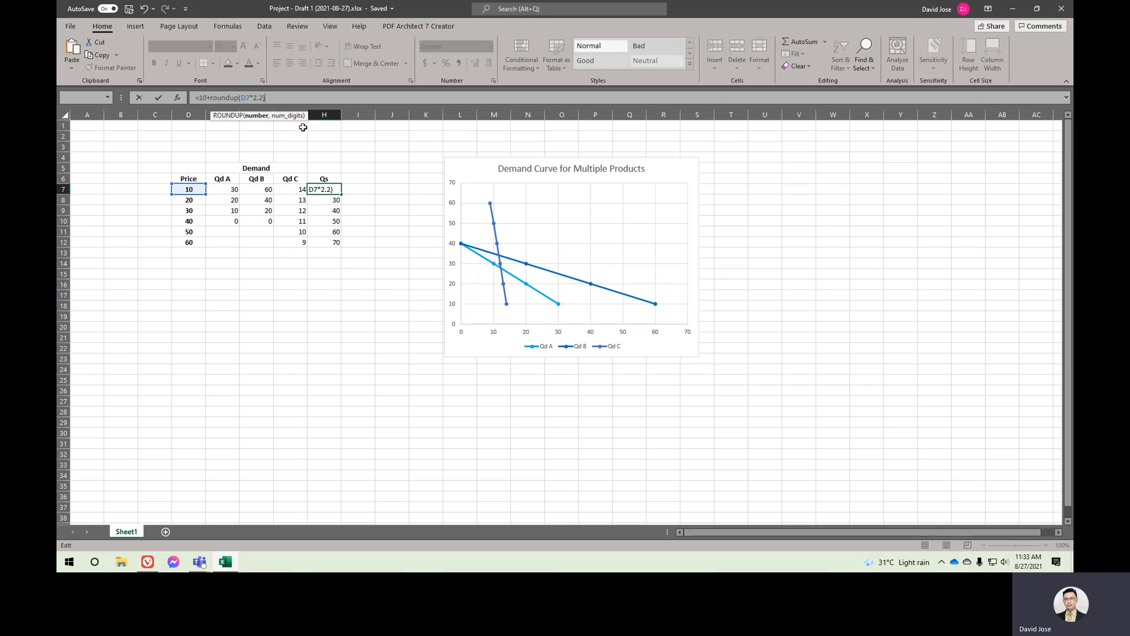
type(",0")
key("Return")
- Copy the ROUNDUP formula from H7 down the Qs column through H12
left_click(333, 190)
key("ctrl+c")
left_click(325, 243, "shift")
key("ctrl+v")
key("Escape")
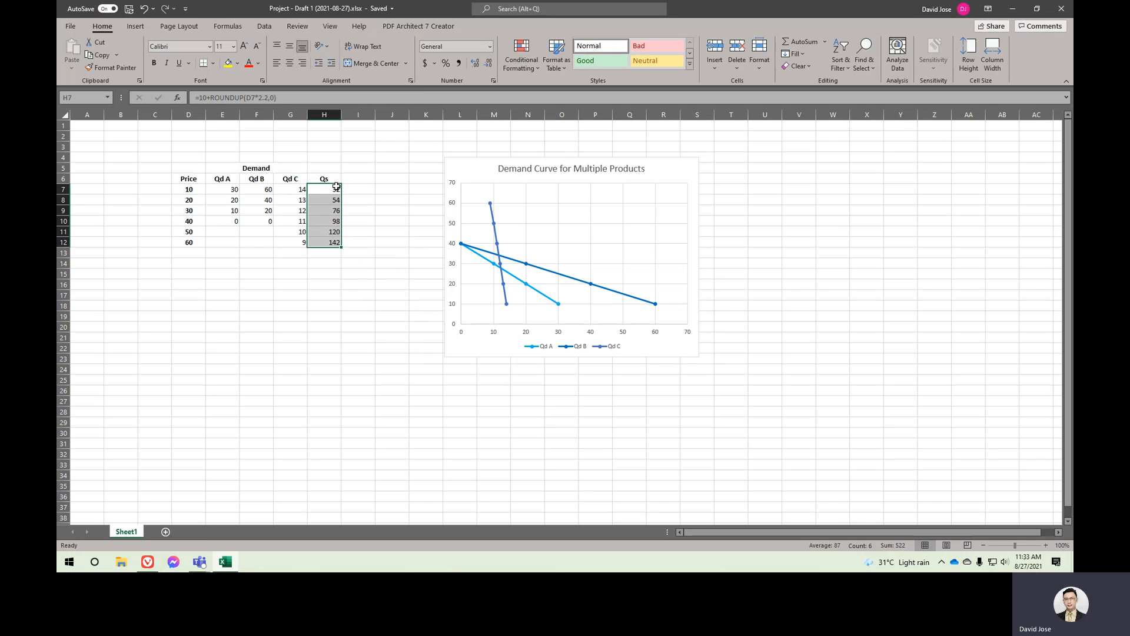
- Change the price multiplier in H7's ROUNDUP formula to 1.2
left_click(337, 187)
left_click(329, 245, "shift")
left_click(335, 189)
left_click(260, 98)
key("Delete")
type("1")
key("Return")
- Fill the formula with the 1.2 multiplier from H7 down through H12
left_click(326, 189)
left_click_drag(341, 193, 337, 246)
left_click(312, 337)
left_click_drag(333, 189, 325, 242)
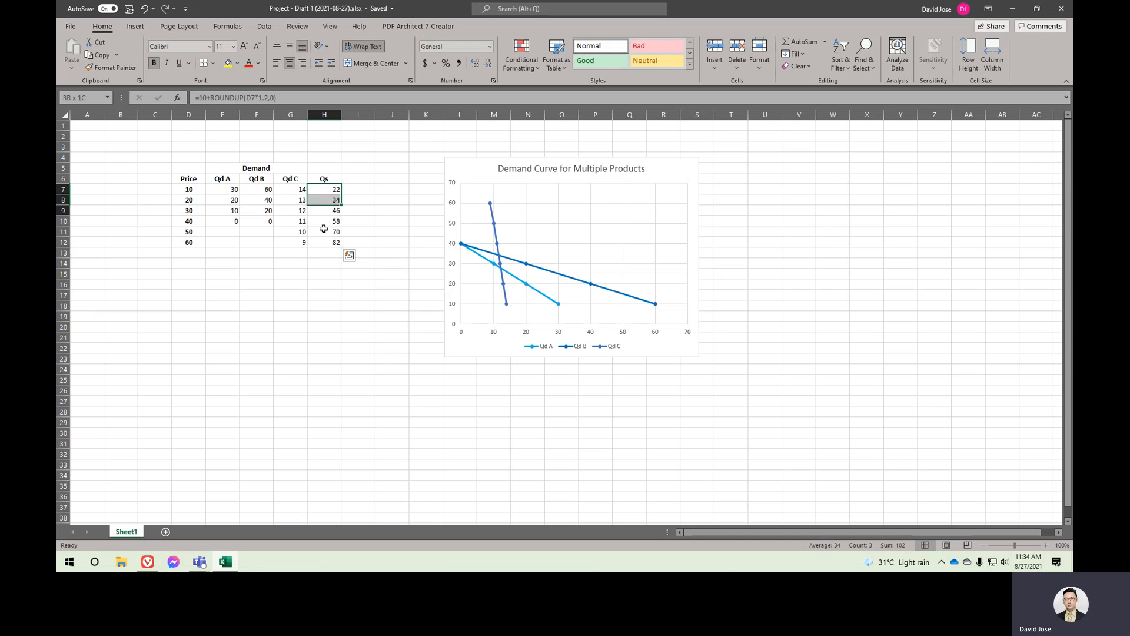
- Enter the heading "Your Company" in cell H5, above the Qs column header
left_click(328, 169)
type("Your Company")
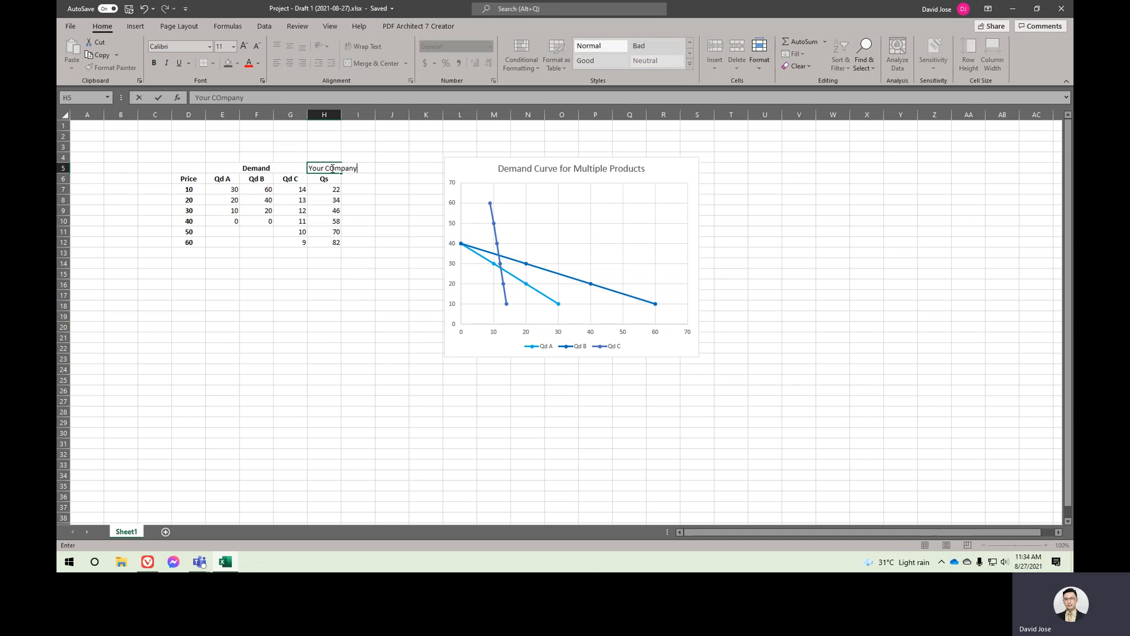
key("ctrl+Return")
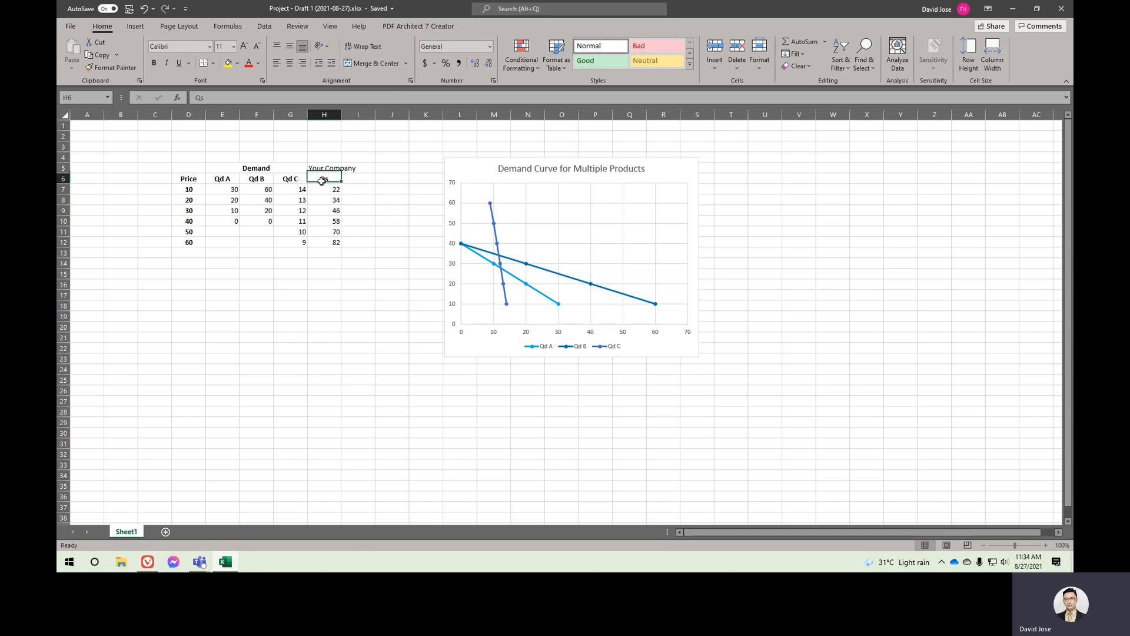
- Add a new data series to the demand chart, taking its name from the Qs header in H6
left_click(484, 170)
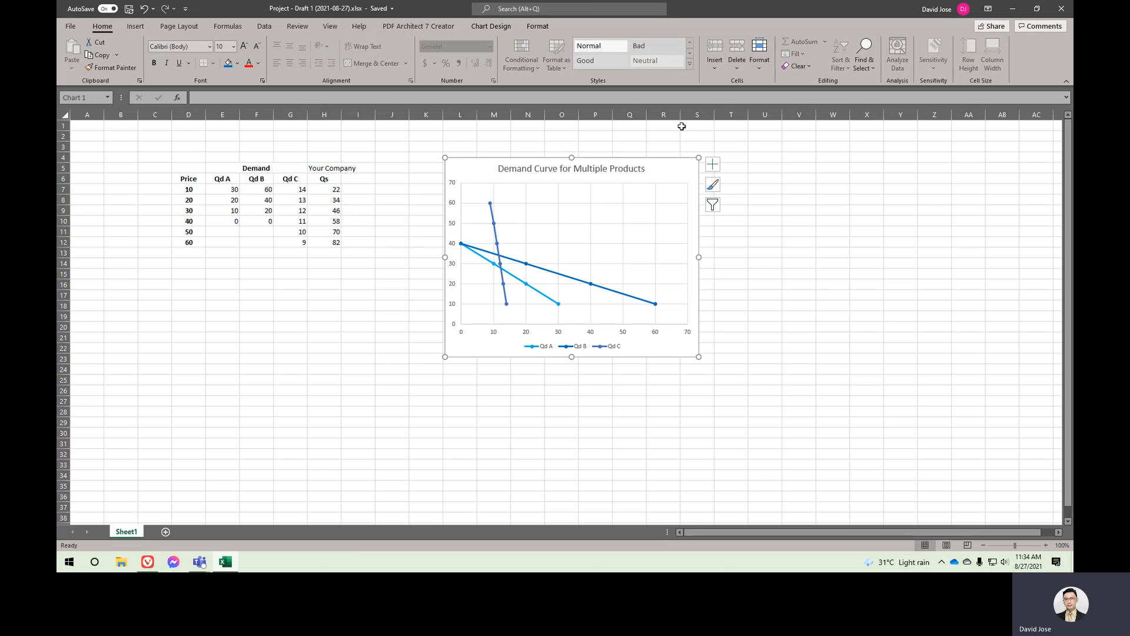
left_click(505, 26)
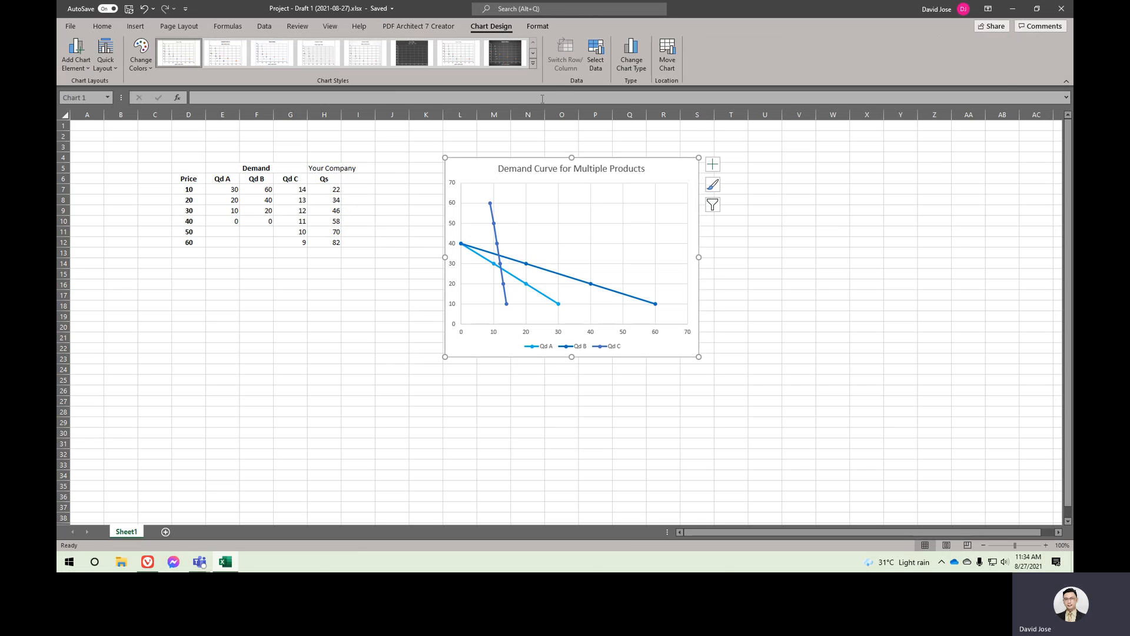
left_click(596, 59)
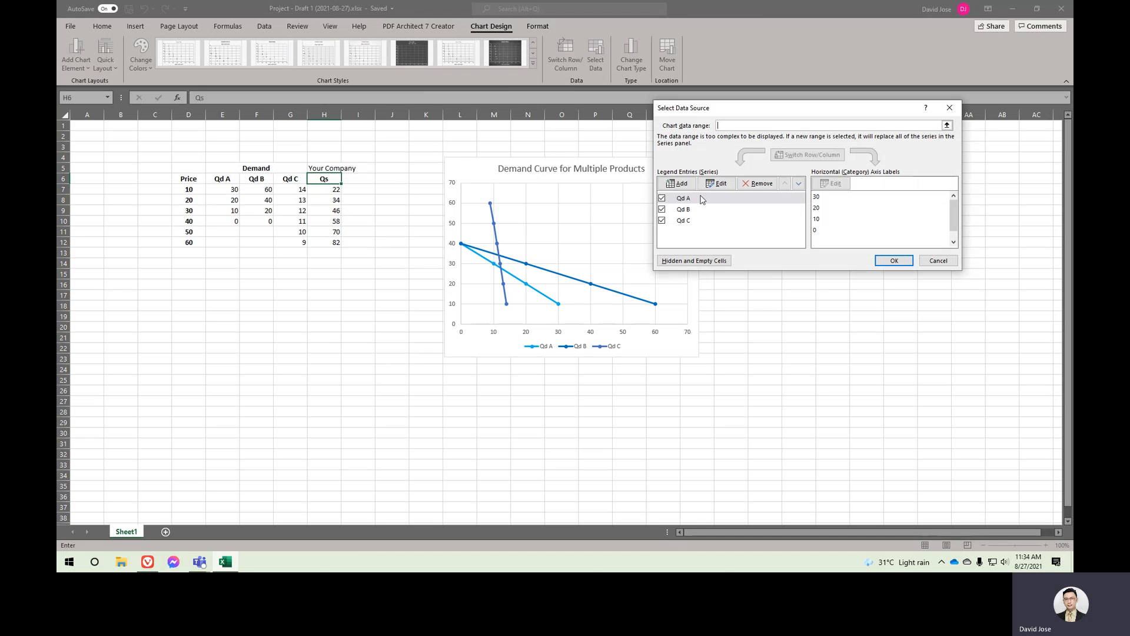
left_click(677, 183)
left_click(830, 168)
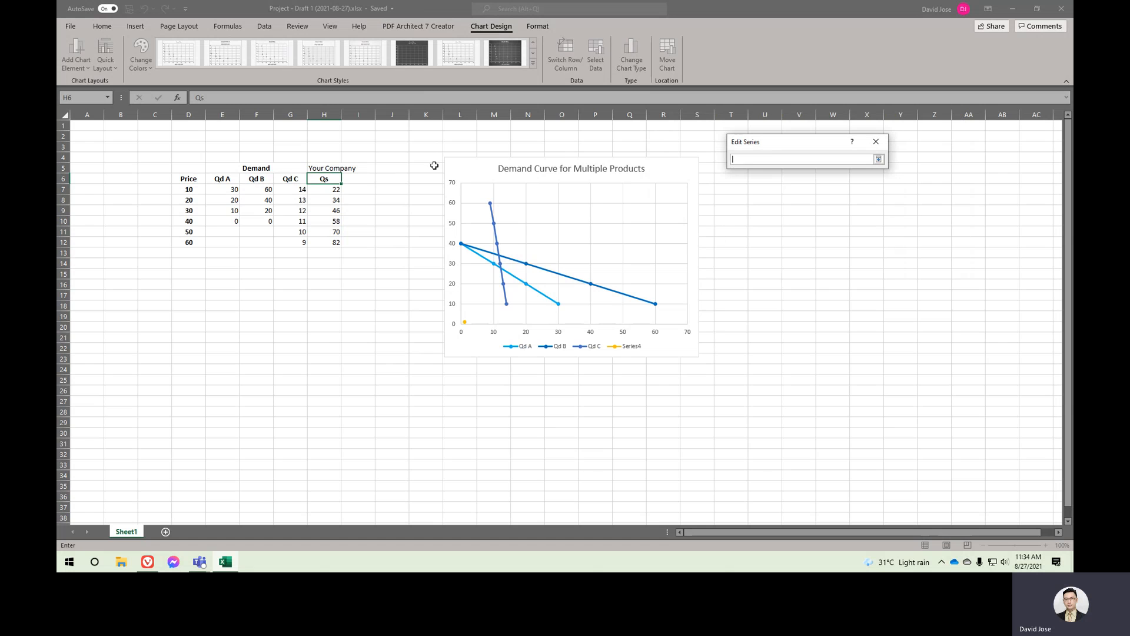
left_click(324, 178)
left_click(880, 160)
- Set the new series' X values to the Qs range H7:H12 and its Y values to the Price range D7:D12
left_click(831, 189)
left_click_drag(336, 189, 333, 244)
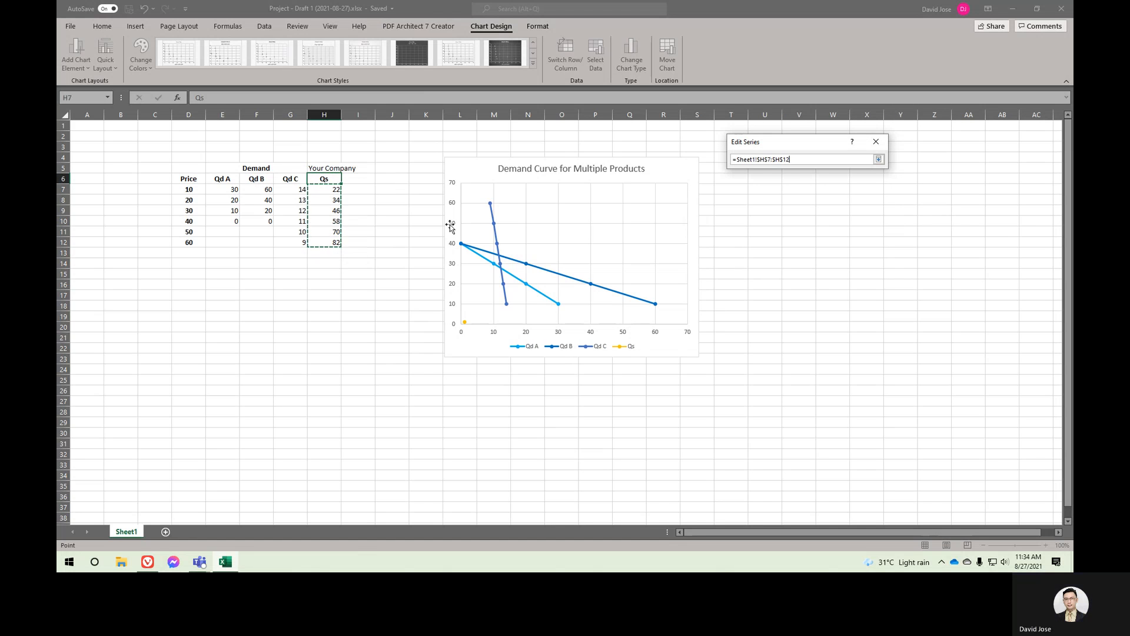
left_click(878, 159)
left_click(830, 211)
left_click_drag(198, 192, 200, 244)
left_click(878, 159)
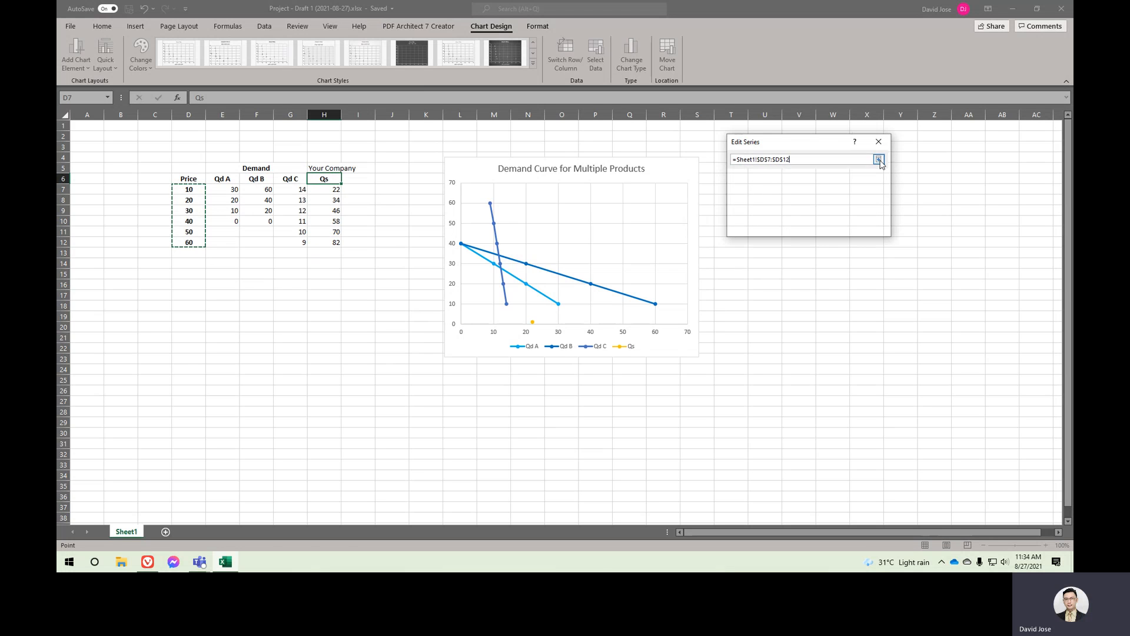
- Rename the new series "My Company" and apply the chart's data source changes
left_click_drag(779, 169, 740, 168)
left_click(759, 167)
double_click(759, 168)
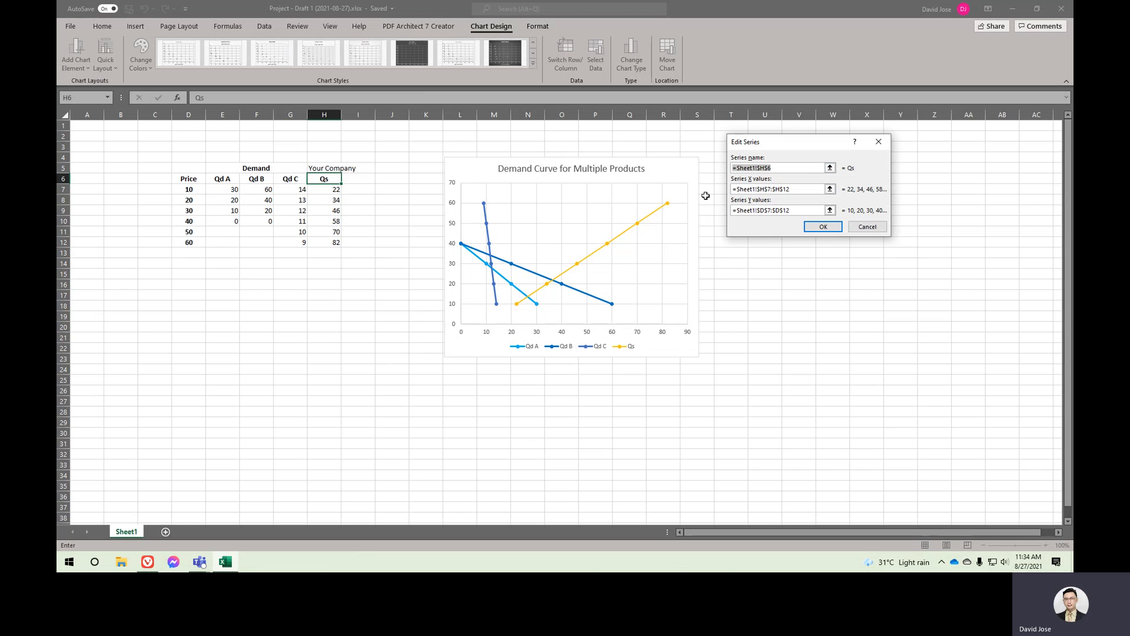
type("My COmpany+Sheet1!$")
left_click(751, 169)
key("BackSpace")
key("Return")
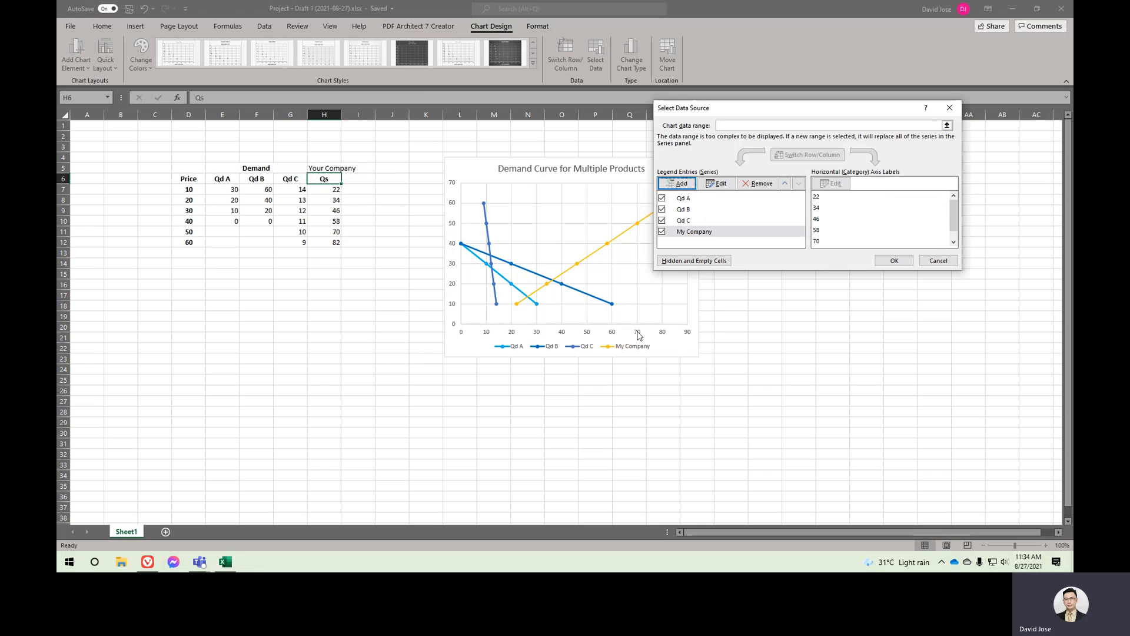
left_click(895, 261)
- Recolour the My Company series line and markers dark green
left_click(622, 232)
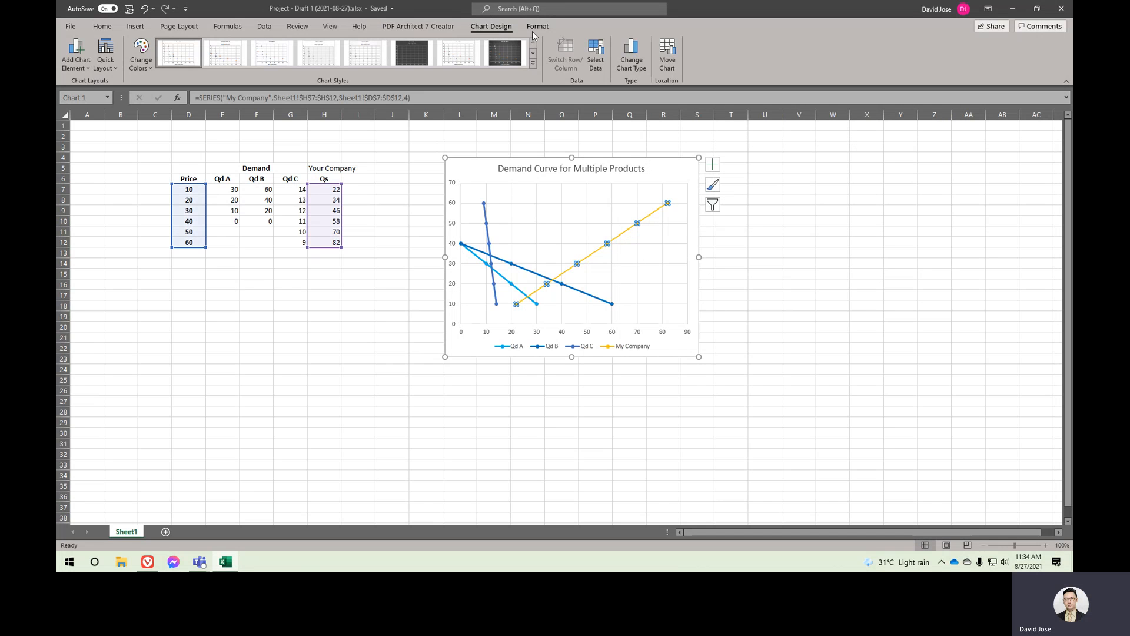
left_click(538, 26)
left_click(482, 42)
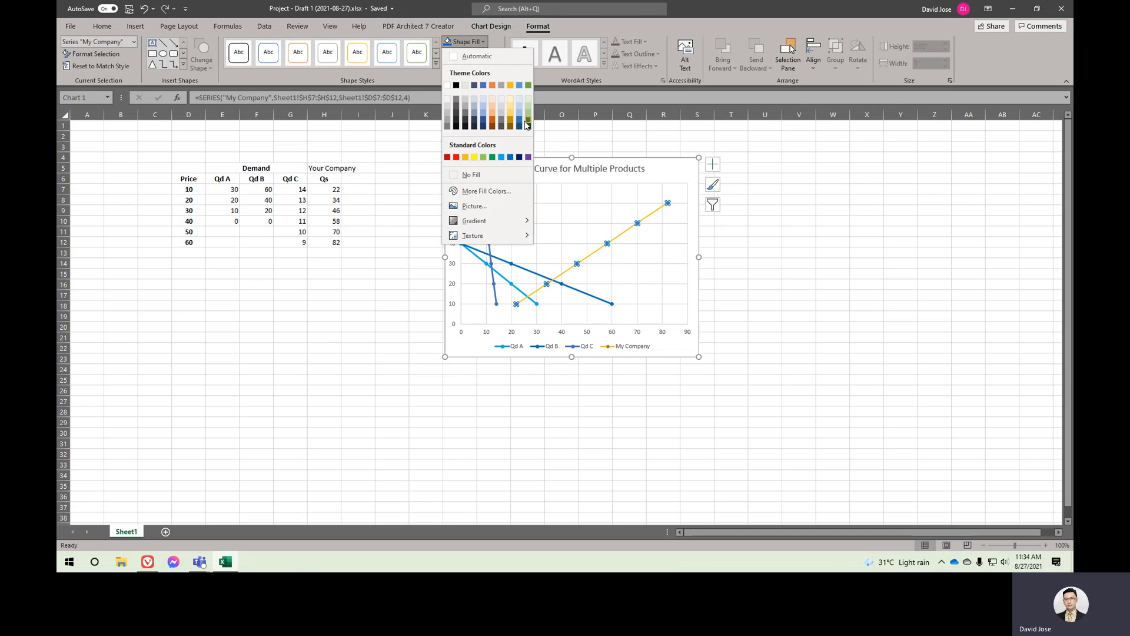
left_click(471, 53)
left_click(471, 54)
left_click(528, 131)
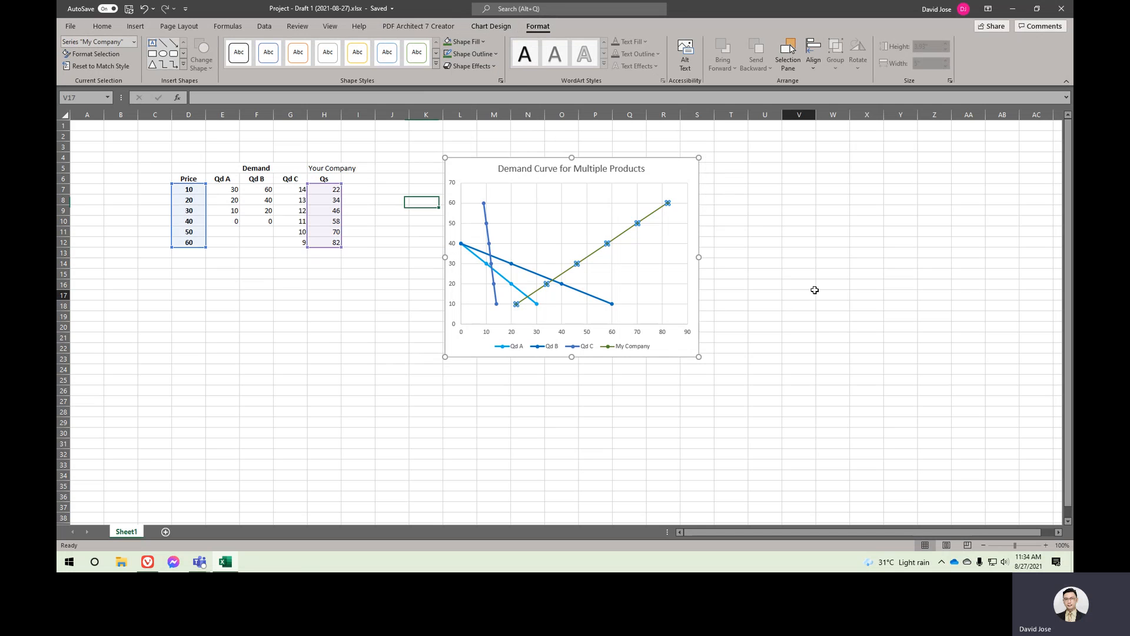
left_click(799, 294)
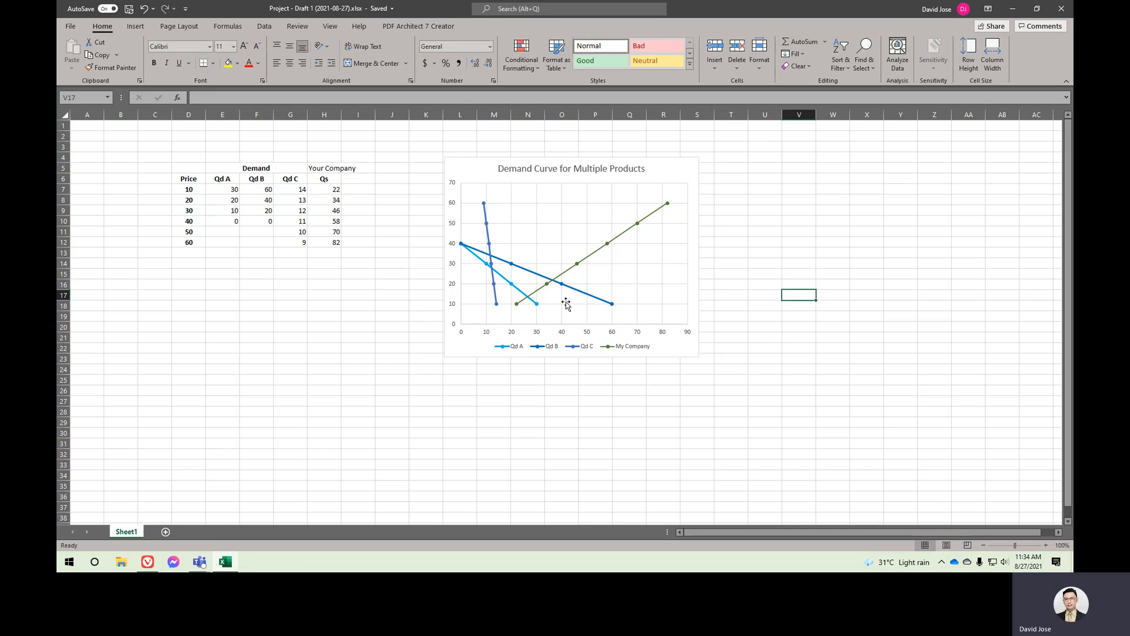
- Examine the Qd B and Qd C demand curves in relation to the My Company supply curve
left_click(604, 305)
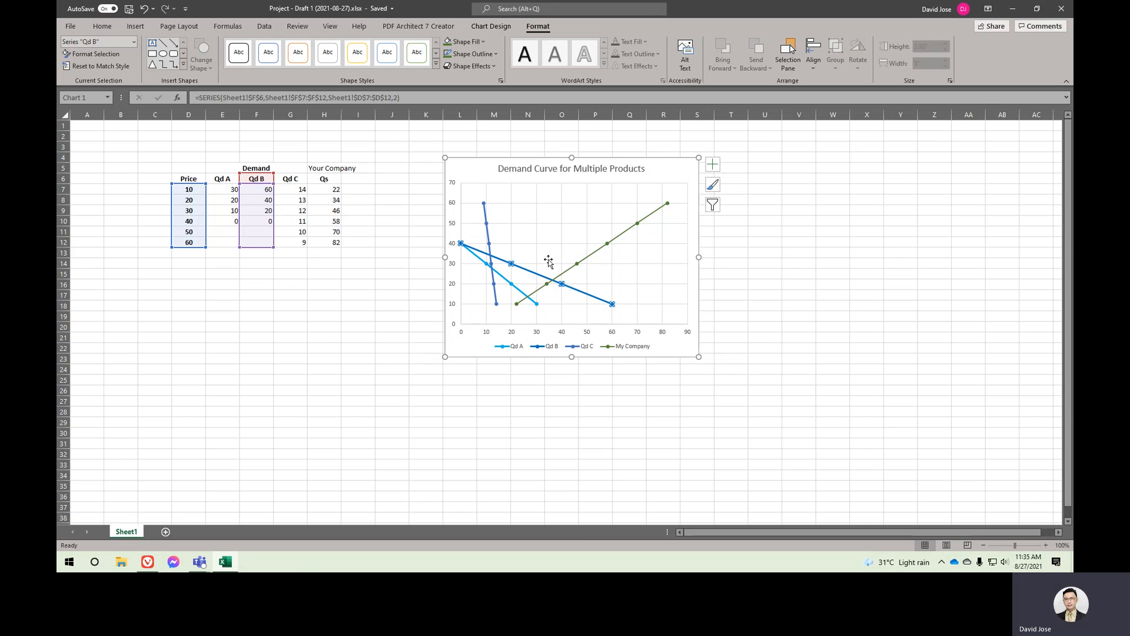
left_click(488, 237)
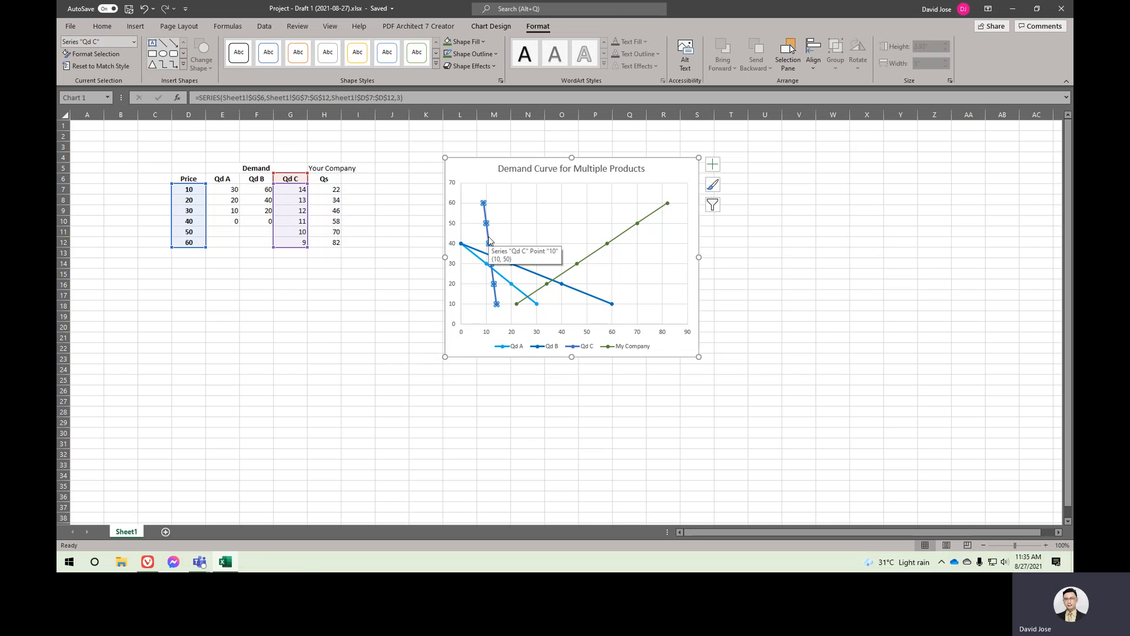
left_click(327, 253)
left_click(400, 251)
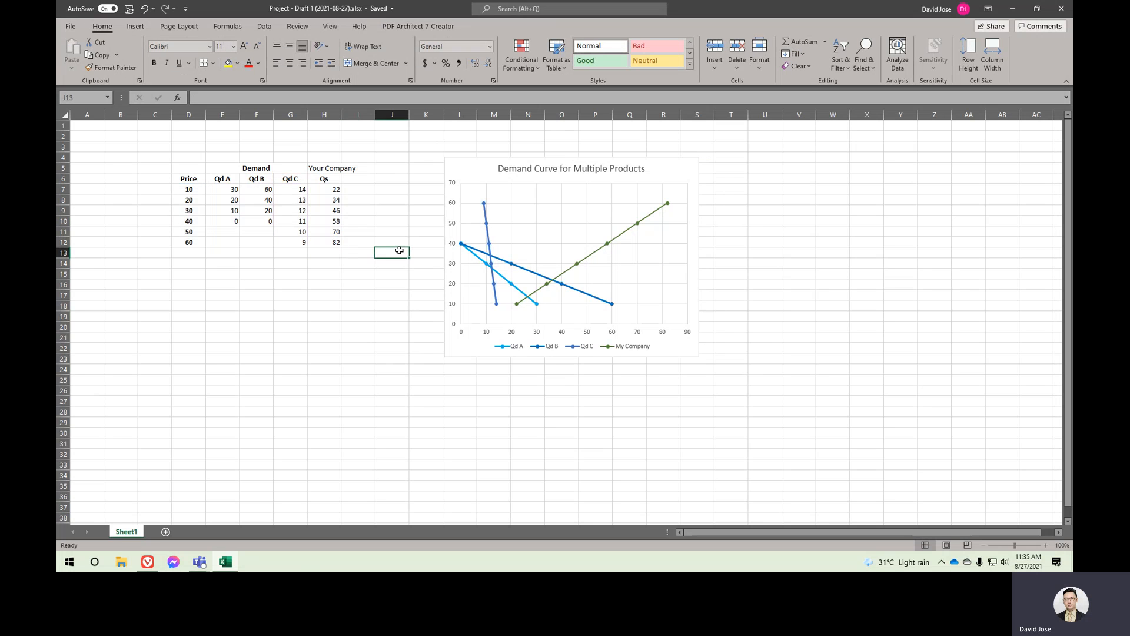
left_click(937, 170)
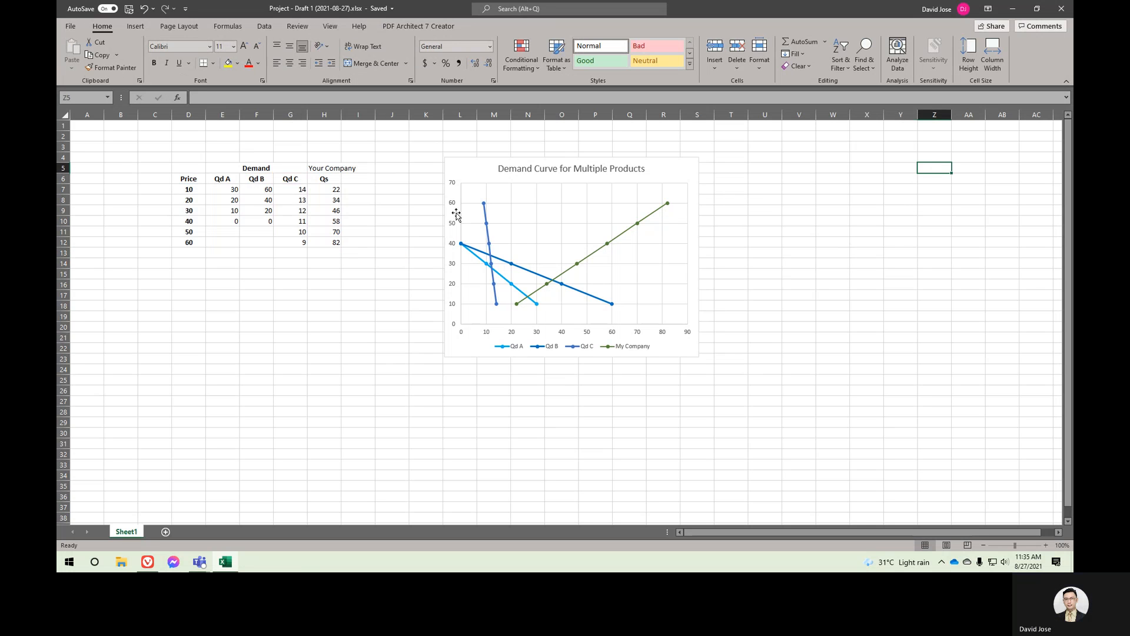
- Switch to the browser's Excel for the web copy of the workbook and resume editing it there
key("alt+Tab")
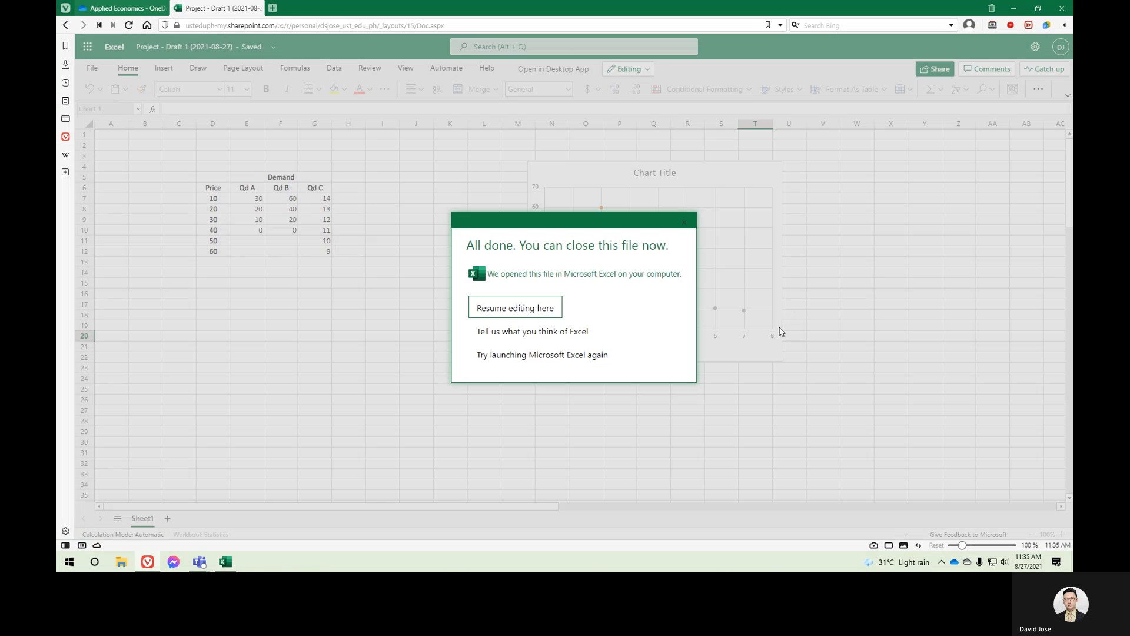
key("alt+Tab")
key("alt+Tab")
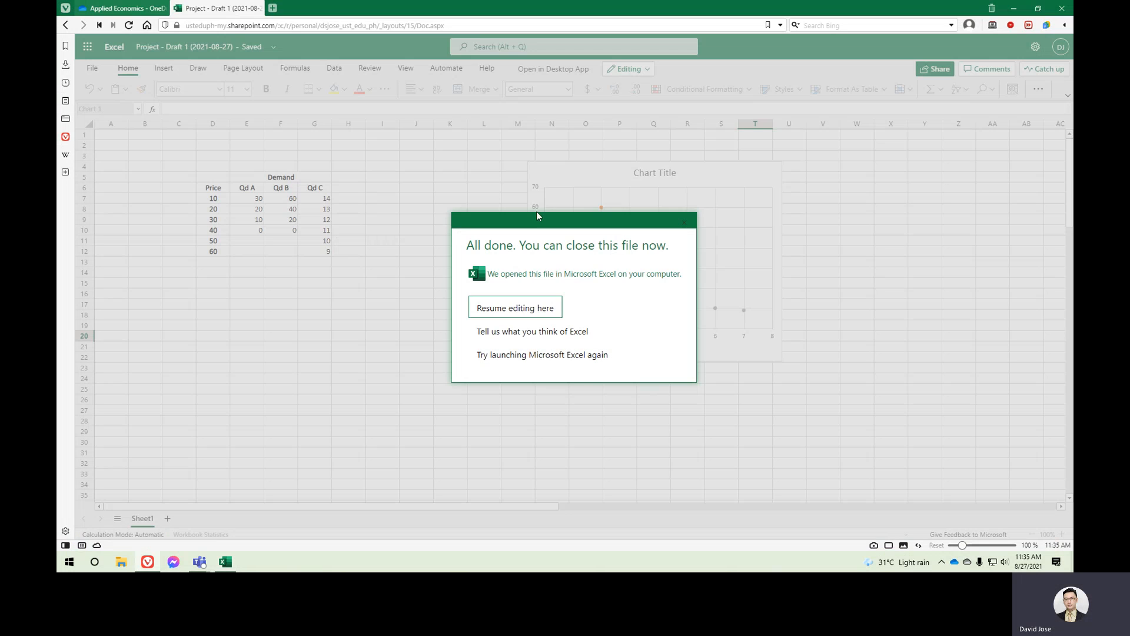
left_click(533, 313)
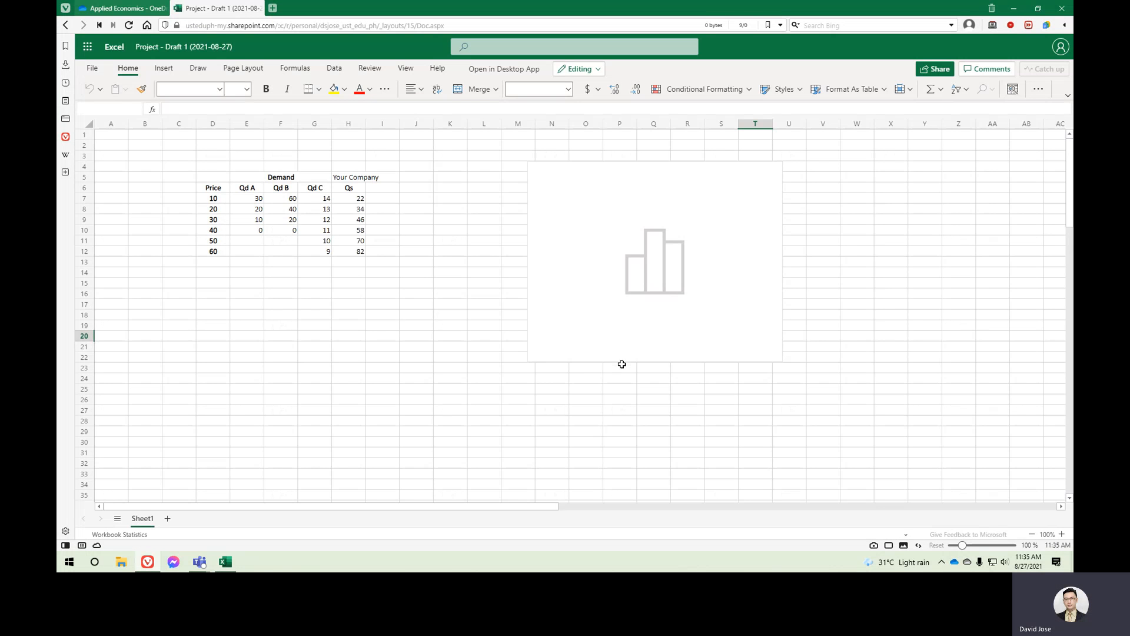
- Move the chart about one column closer to the data table in the web workbook
left_click_drag(707, 176, 676, 177)
left_click(315, 326)
left_click(255, 260)
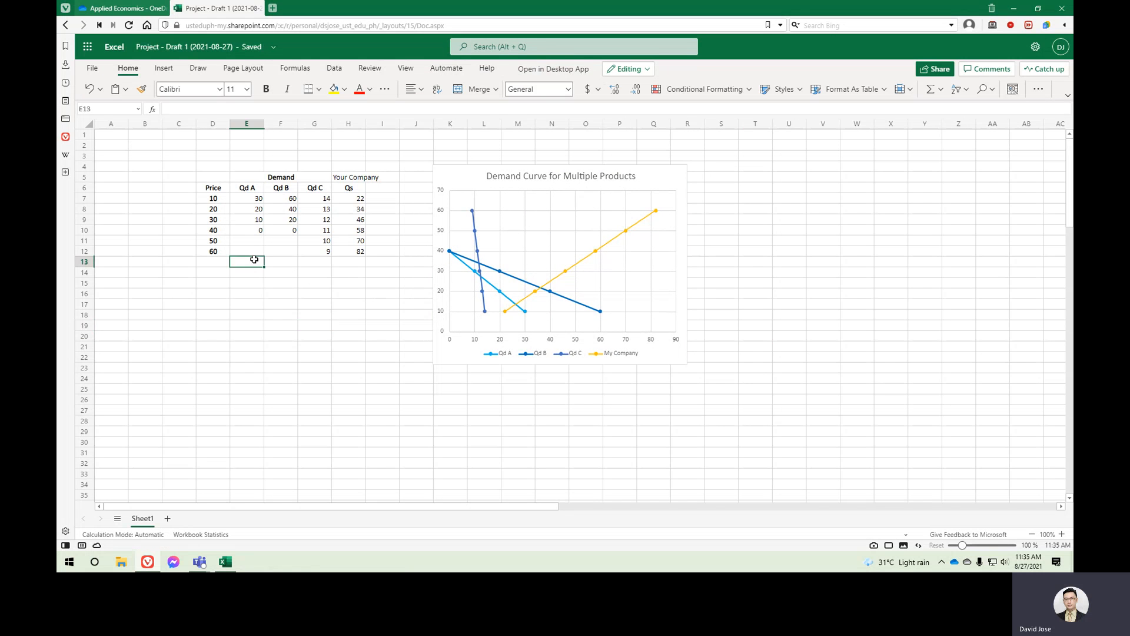
left_click(250, 237)
left_click(369, 295)
- Compare the desktop Excel and web copies of the workbook, returning to the web copy and selecting cell V17
key("alt+Tab")
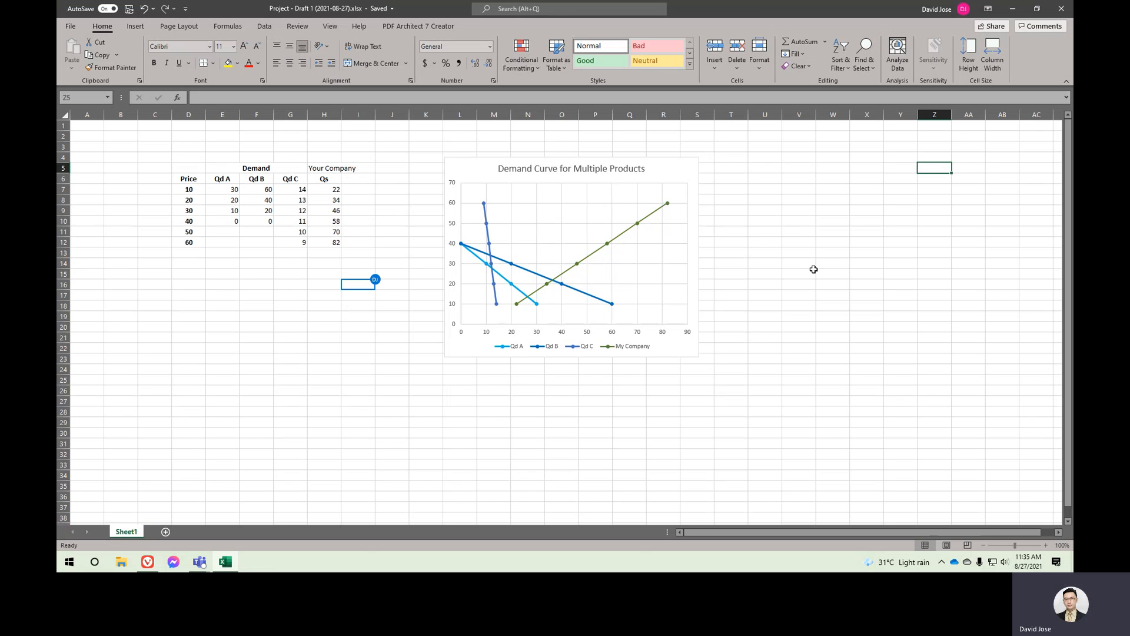
key("alt+Tab")
left_click(817, 230)
left_click(914, 222)
left_click(834, 303)
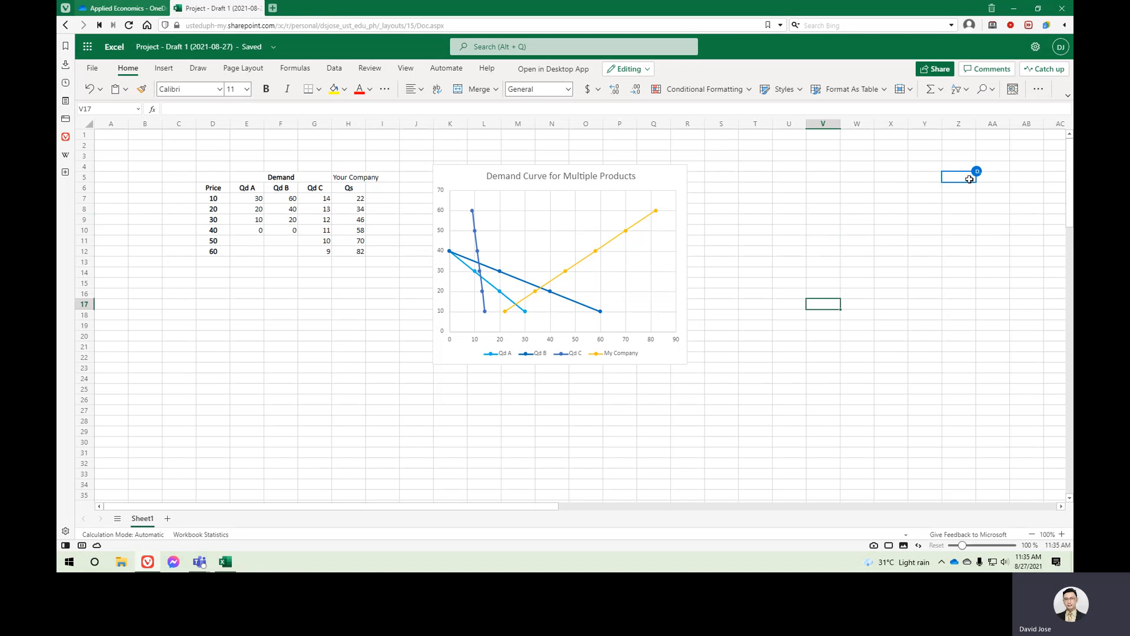
- Enter the note "This is from browser" in cell U9 of the web workbook
left_click(800, 221)
type("This is from brow")
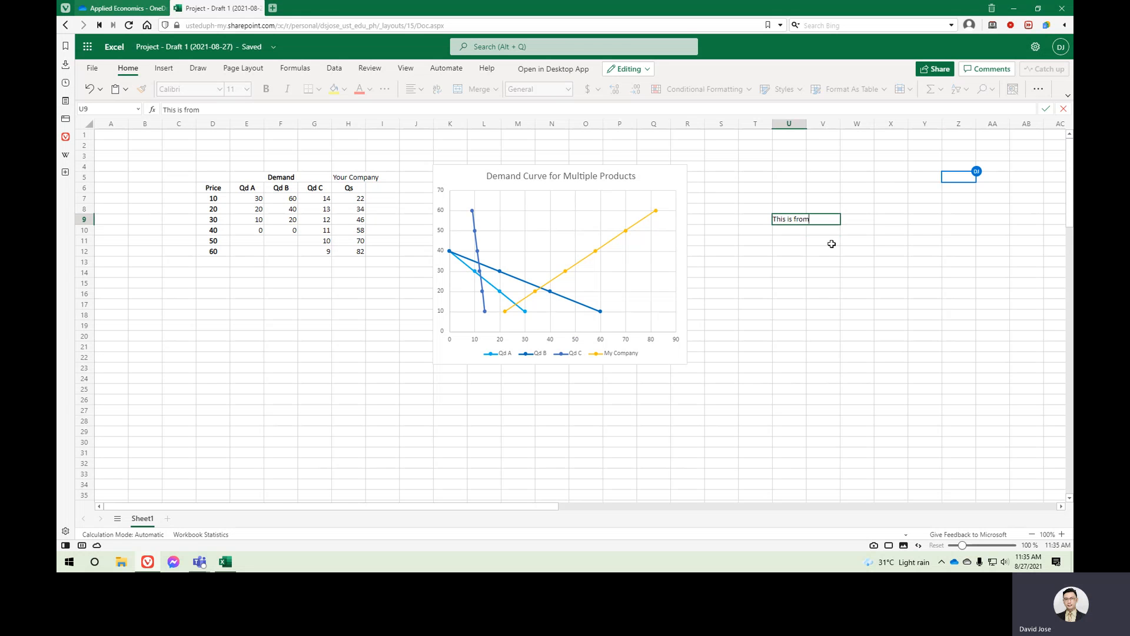
left_click(838, 272)
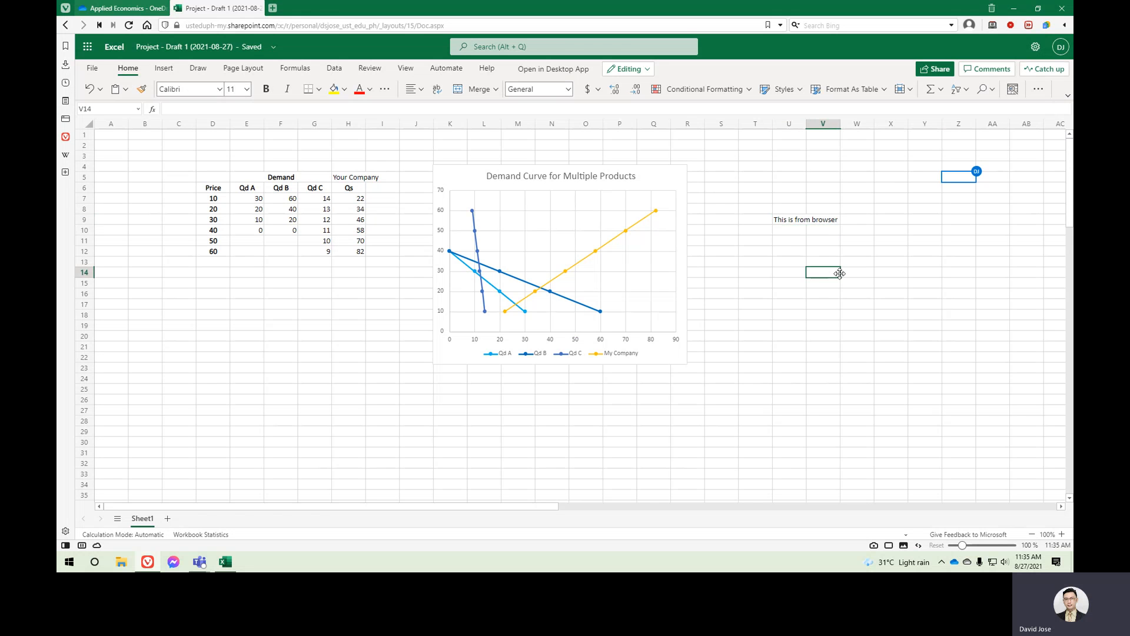
- Check desktop Excel for the note from the web copy, selecting nearby cells in both copies, and return to the browser
key("alt+Tab")
left_click(807, 222)
left_click(899, 234)
left_click(799, 232)
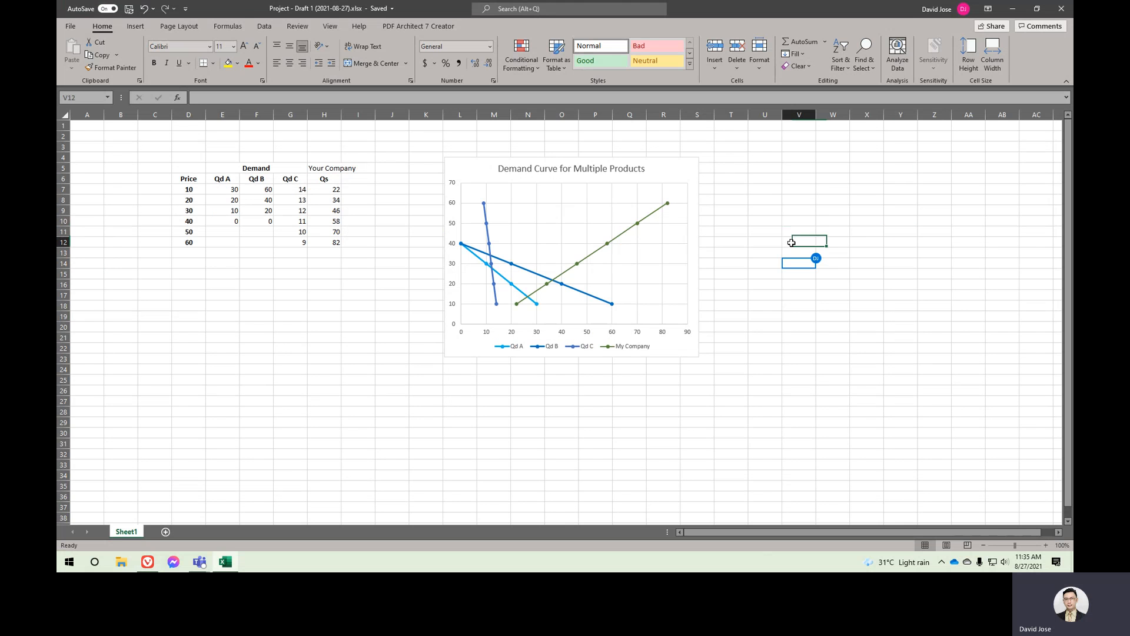
key("alt+Tab")
left_click(909, 234)
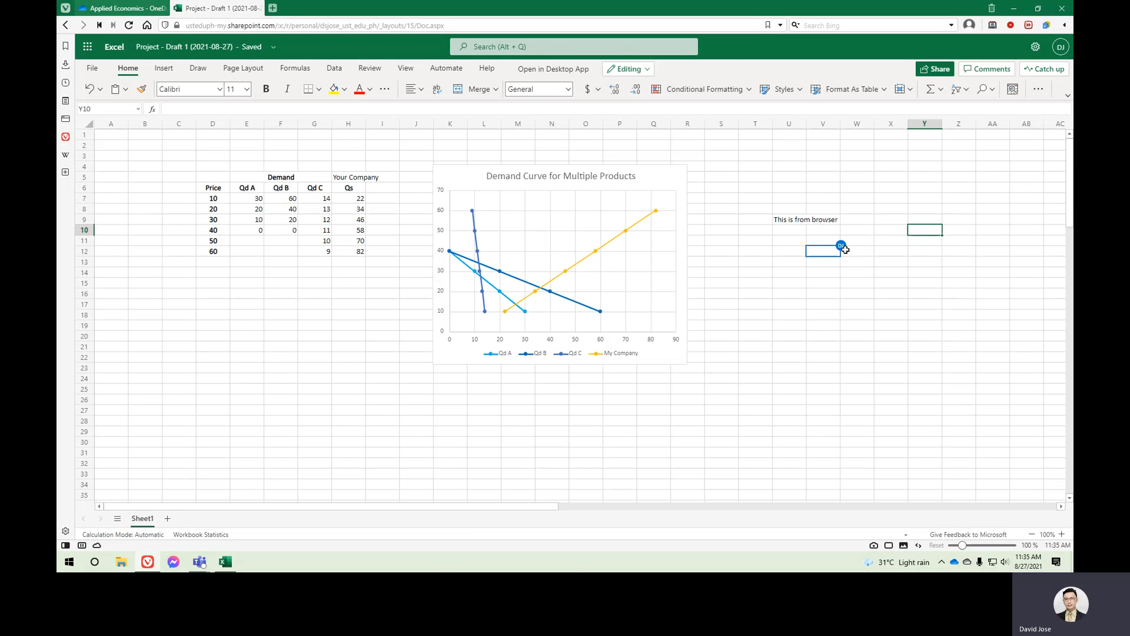
key("alt+Tab")
key("alt+Tab")
- Reload the web workbook in the browser and select cell U11 below the note
key("F5")
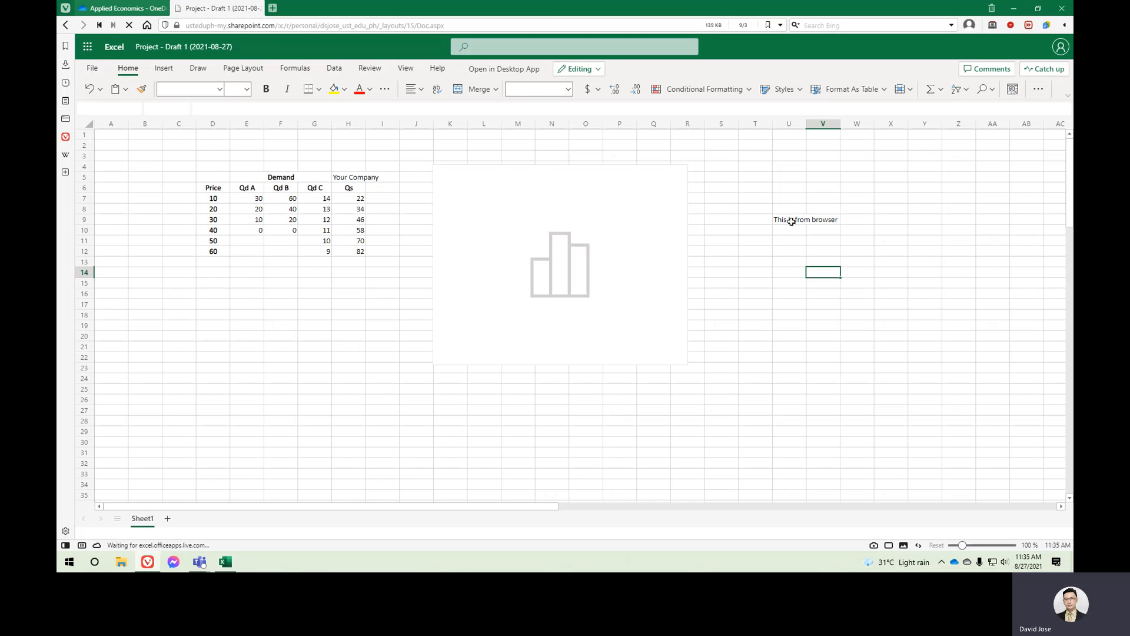
left_click(792, 221)
left_click(809, 281)
left_click(789, 239)
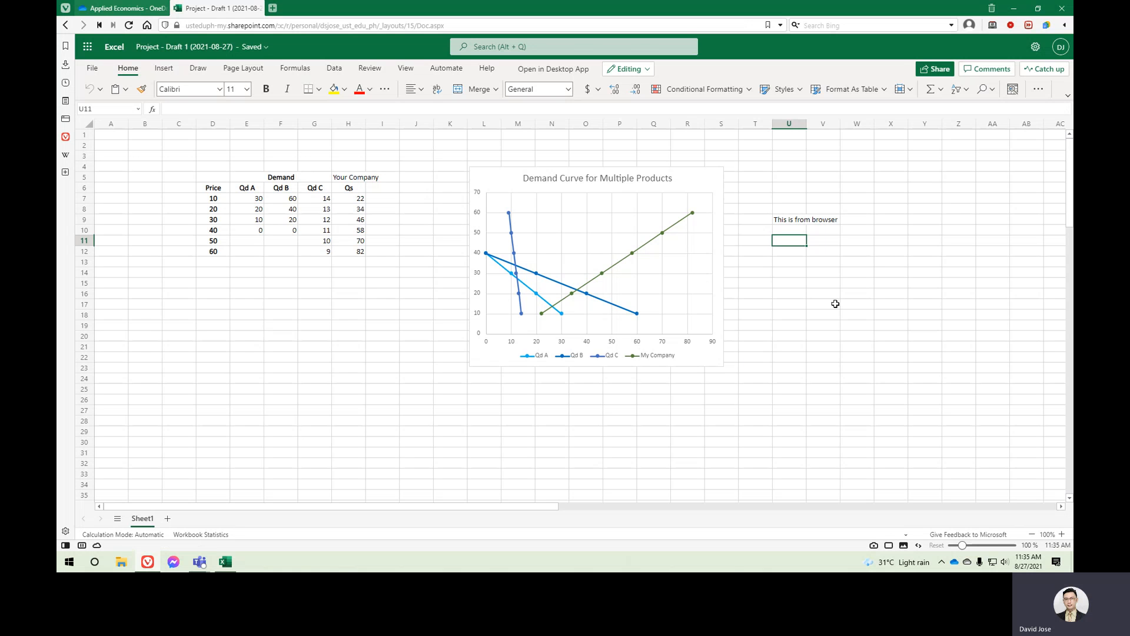
- Compare the note and cell selections in the desktop and web copies, selecting X8 on the web, and switch to the Microsoft Teams call
key("alt+Tab")
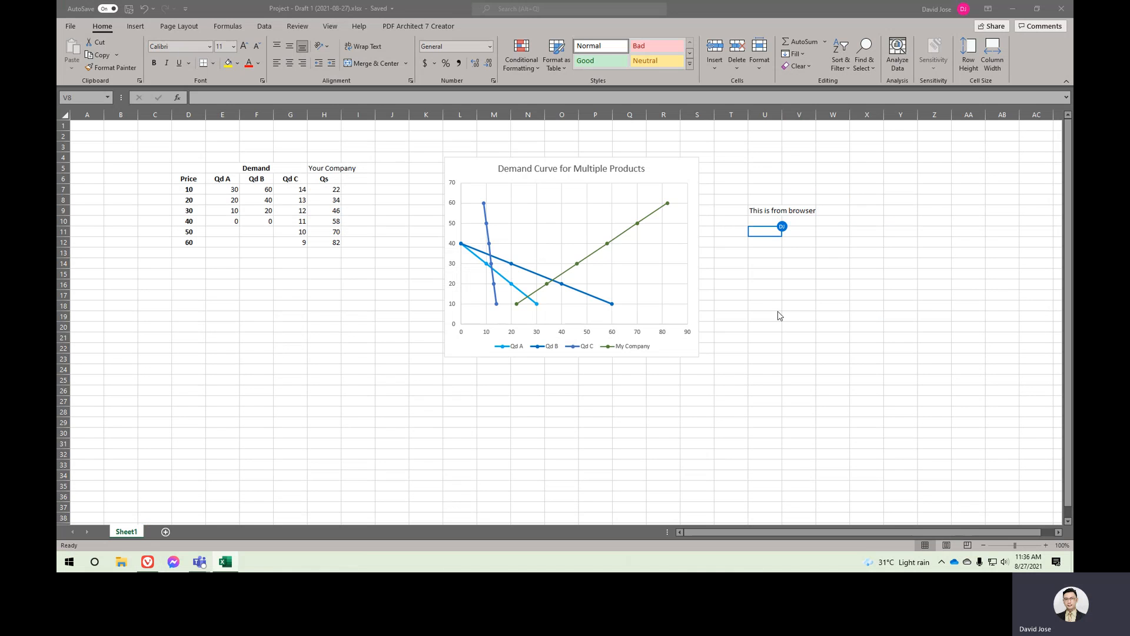
key("alt+Tab")
left_click(891, 209)
key("alt+Tab")
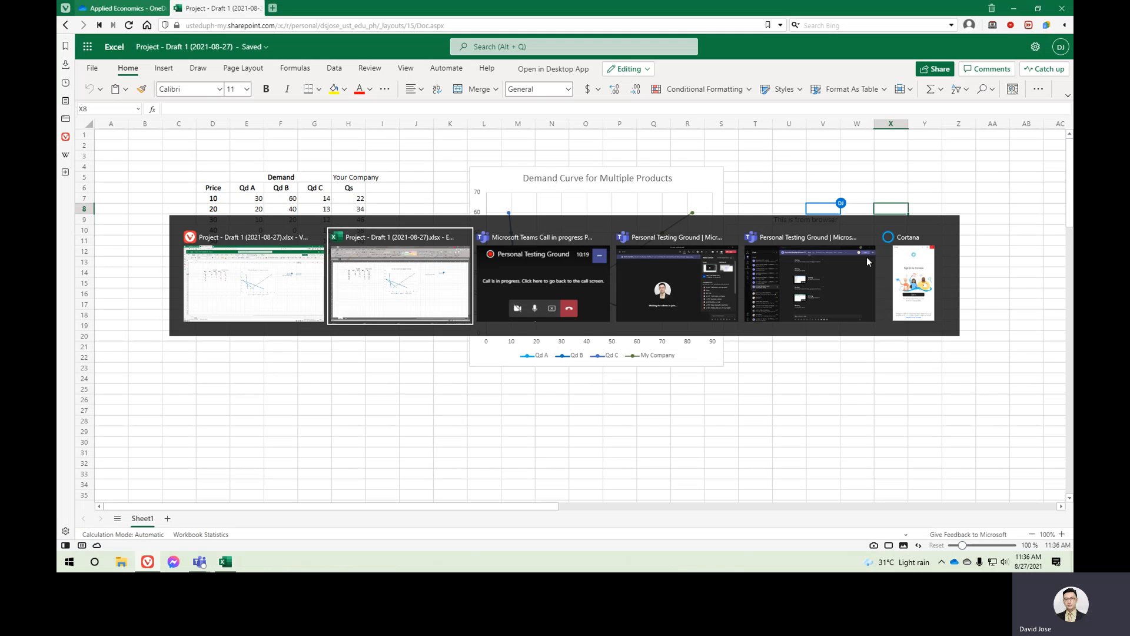
key("alt+Tab")
key("Tab")
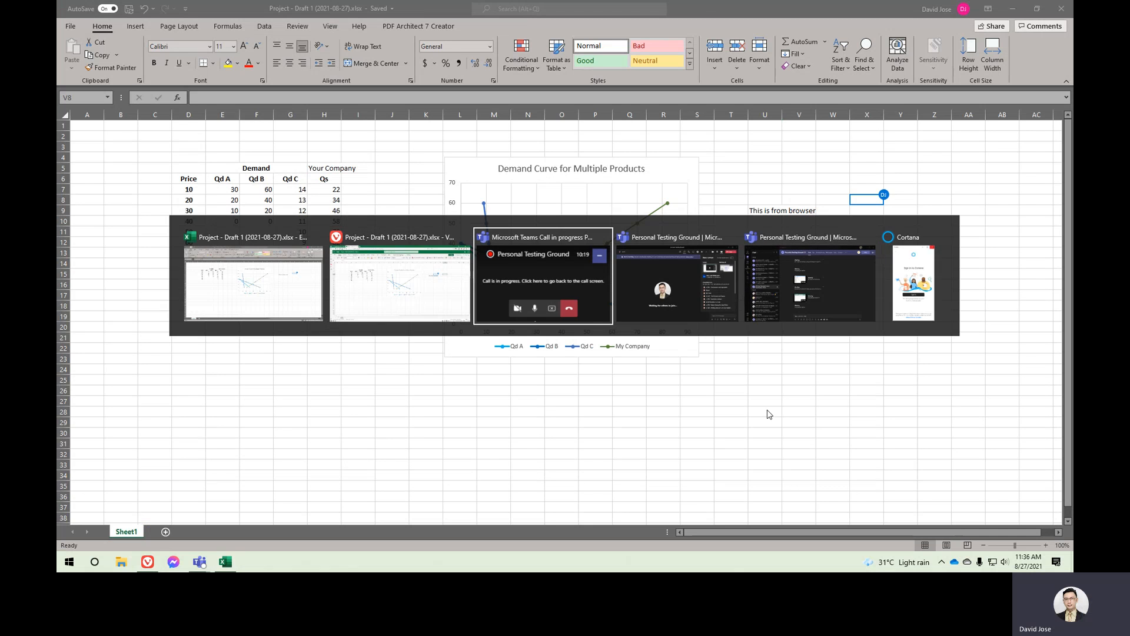